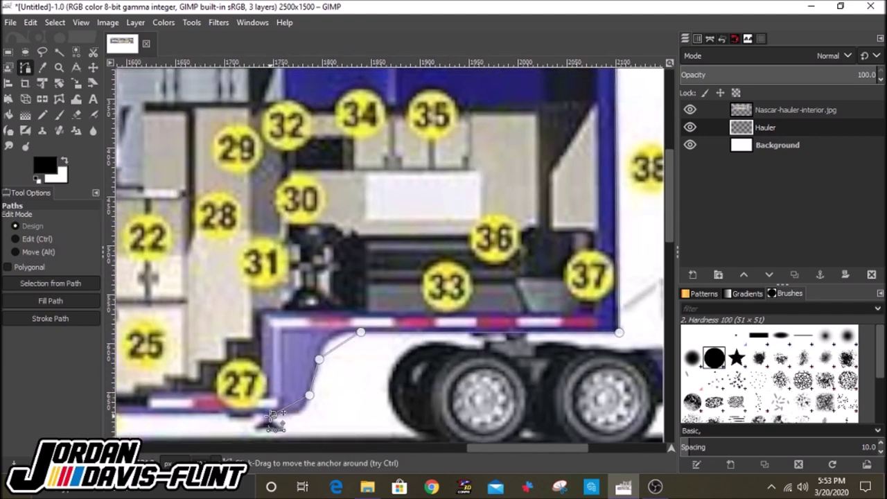
- Curve the traced path around the step in the trailer's underside between label 27 and the rear wheels
{"action": "scroll", "coordinate": [357, 304], "scroll_direction": "up", "scroll_amount": 2, "text": "ctrl"}
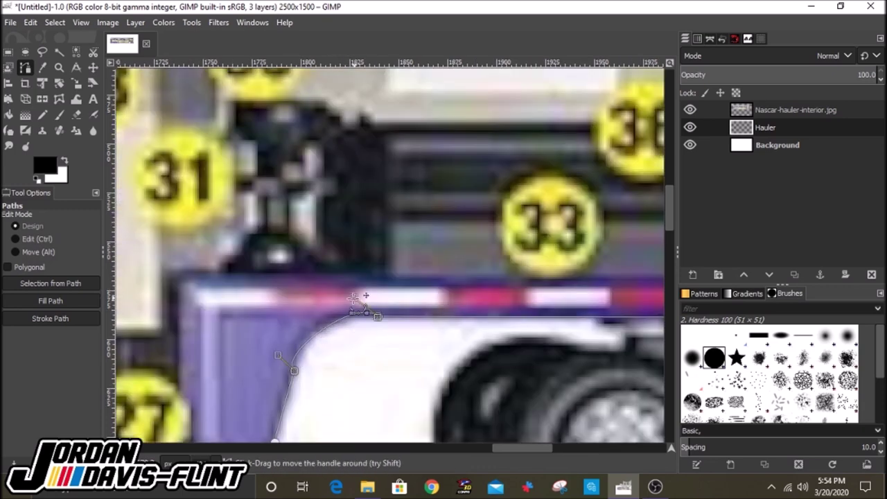
{"action": "scroll", "coordinate": [277, 341], "scroll_direction": "down", "scroll_amount": 4}
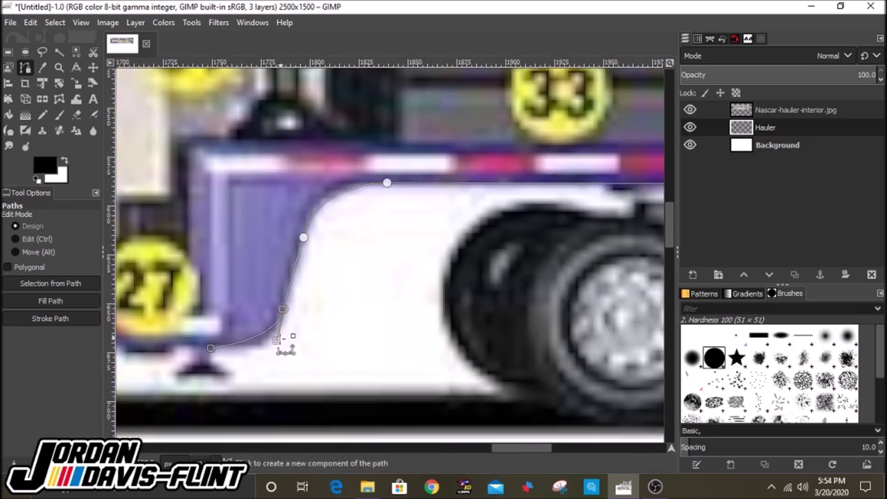
{"action": "scroll", "coordinate": [364, 293], "scroll_direction": "down", "scroll_amount": 2, "text": "ctrl"}
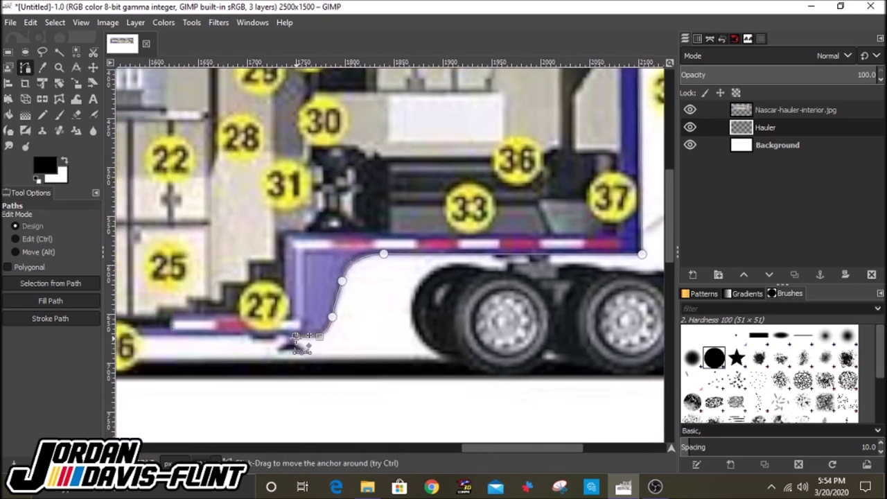
- Extend the path along the trailer's bottom edge and arch it over the wheel below label 10
{"action": "scroll", "coordinate": [385, 357], "scroll_direction": "down", "scroll_amount": 2, "text": "ctrl"}
{"action": "scroll", "coordinate": [297, 333], "scroll_direction": "up", "scroll_amount": 3, "text": "ctrl"}
{"action": "left_click", "coordinate": [159, 357]}
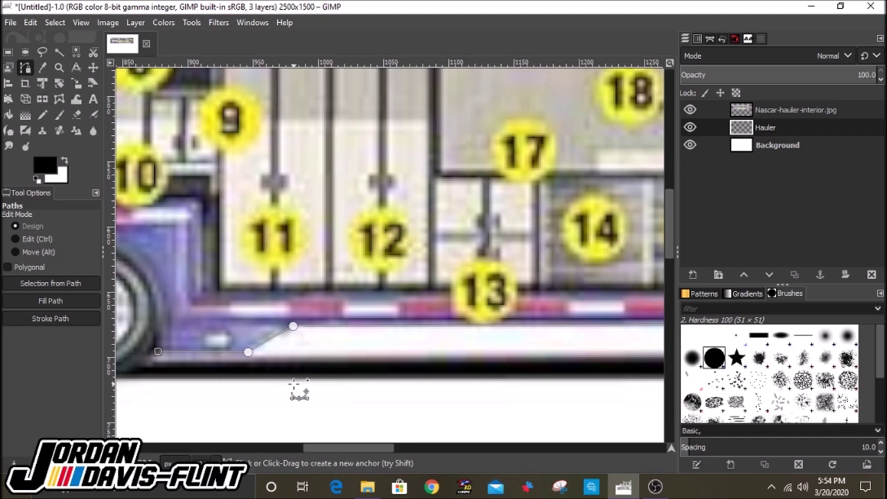
{"action": "scroll", "coordinate": [294, 383], "scroll_direction": "left", "scroll_amount": 5}
{"action": "left_click", "coordinate": [258, 328]}
{"action": "left_click_drag", "start_coordinate": [298, 326], "coordinate": [267, 224]}
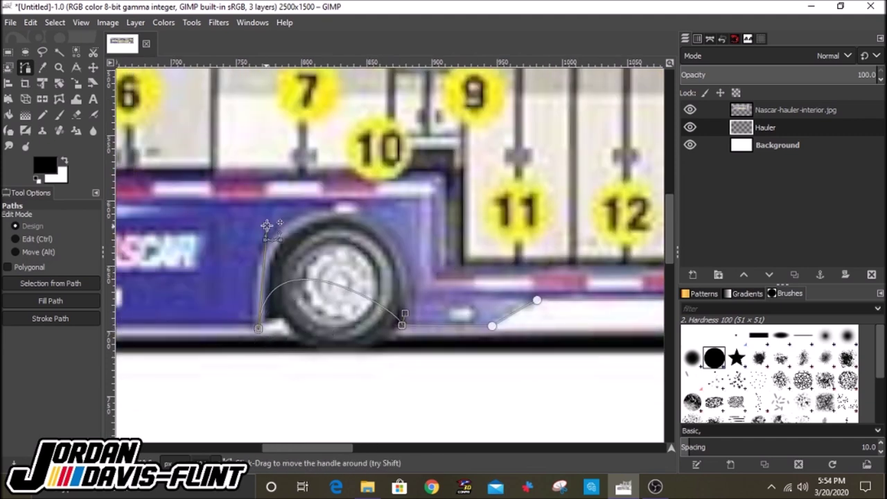
{"action": "left_click_drag", "start_coordinate": [400, 171], "coordinate": [406, 326]}
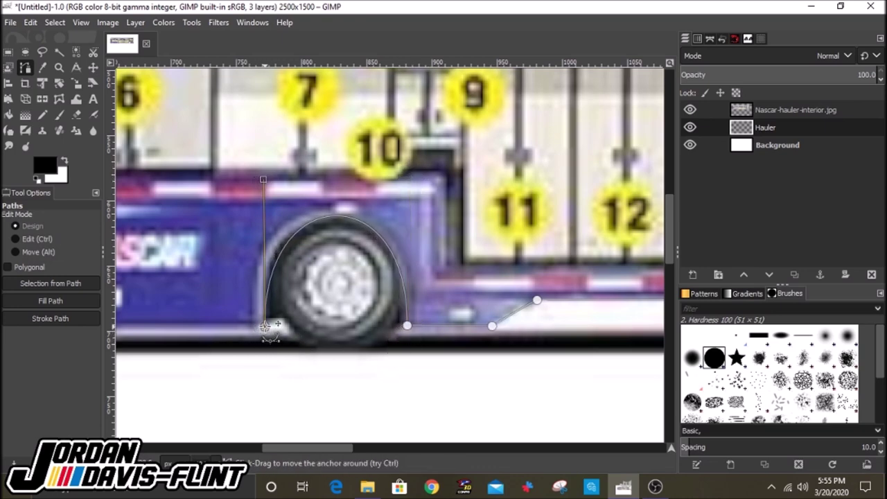
- Continue the path along the bottom edge below the NASCAR logo and arch it over the other front wheel
{"action": "scroll", "coordinate": [264, 332], "scroll_direction": "left", "scroll_amount": 5}
{"action": "left_click", "coordinate": [231, 314]}
{"action": "scroll", "coordinate": [270, 350], "scroll_direction": "down", "scroll_amount": 1}
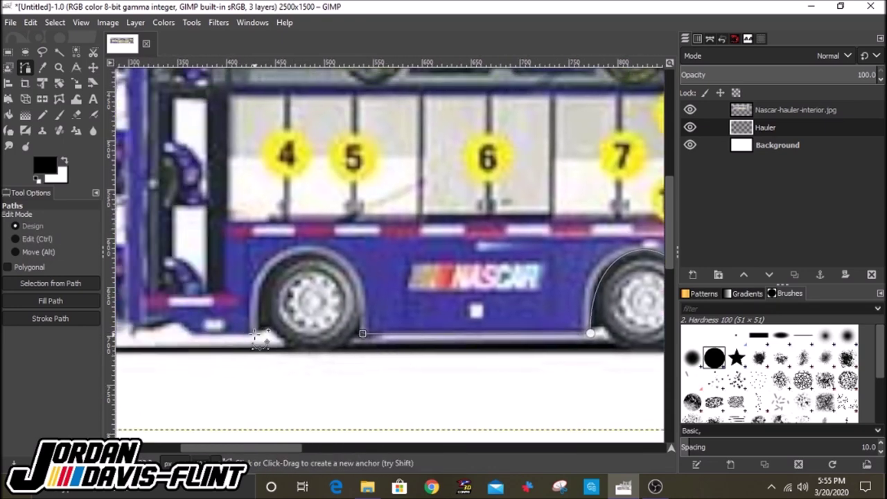
{"action": "left_click_drag", "start_coordinate": [298, 336], "coordinate": [362, 274]}
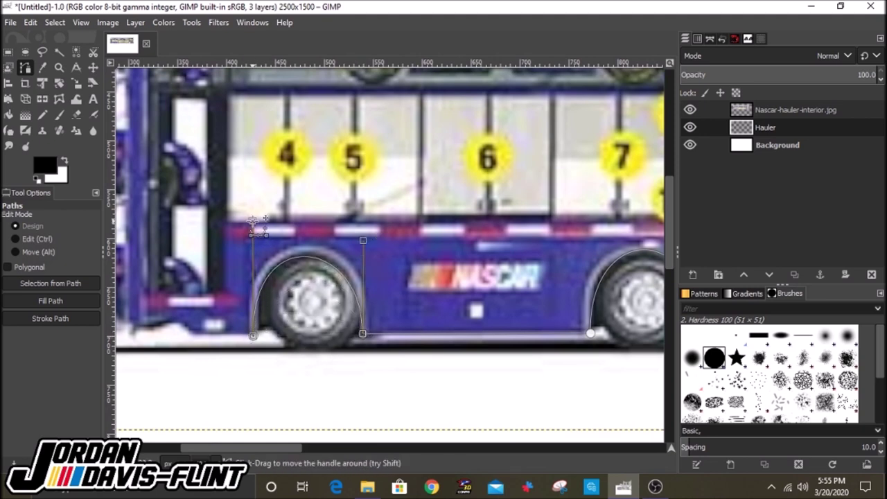
{"action": "left_click", "coordinate": [363, 334]}
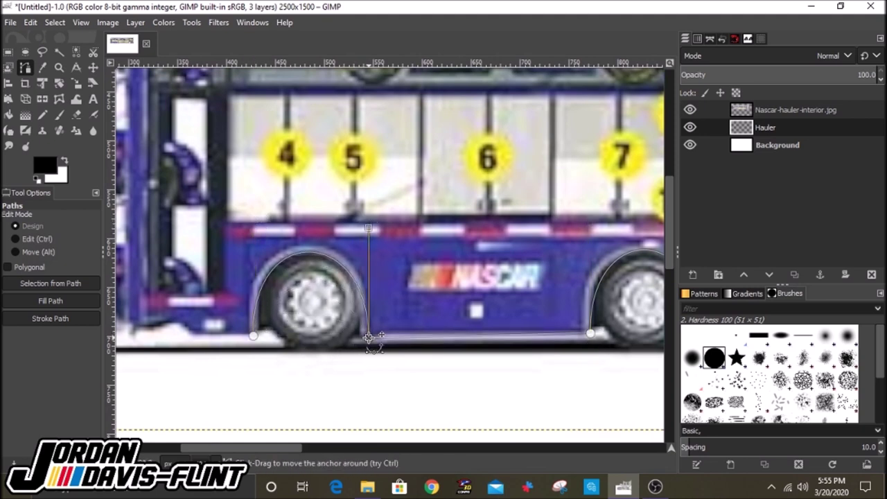
- Trace the path up the trailer's far end and along the roofline to complete the outline
{"action": "scroll", "coordinate": [300, 366], "scroll_direction": "left", "scroll_amount": 3}
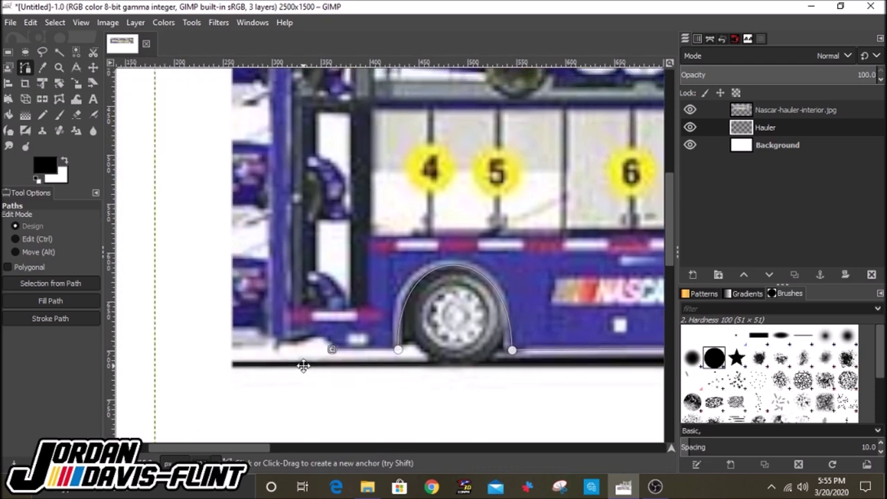
{"action": "scroll", "coordinate": [346, 430], "scroll_direction": "up", "scroll_amount": 4}
{"action": "scroll", "coordinate": [319, 121], "scroll_direction": "up", "scroll_amount": 3}
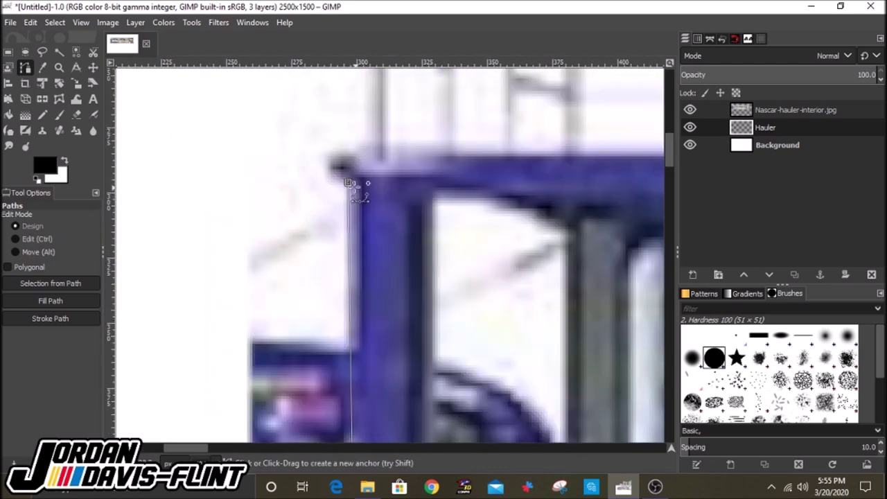
{"action": "scroll", "coordinate": [328, 148], "scroll_direction": "down", "scroll_amount": 5}
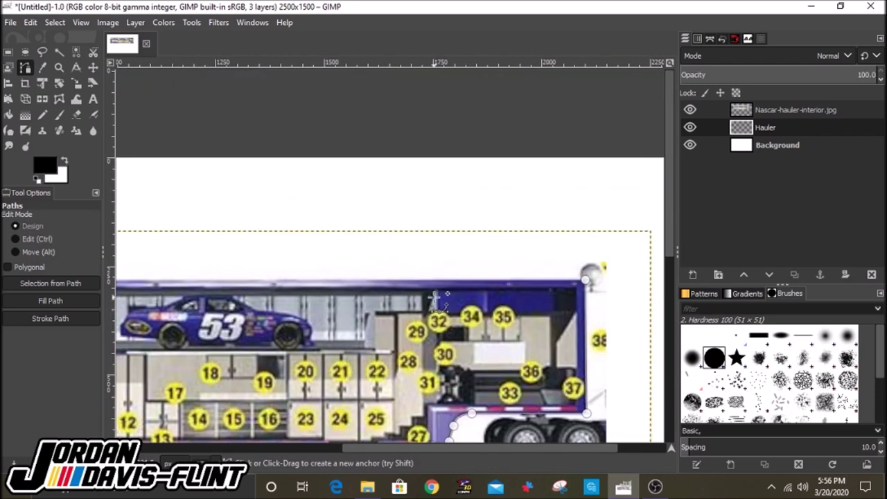
{"action": "scroll", "coordinate": [574, 283], "scroll_direction": "up", "scroll_amount": 5}
{"action": "scroll", "coordinate": [364, 347], "scroll_direction": "down", "scroll_amount": 6}
- Convert the path to a selection and fill it with black on the Hauler layer
{"action": "left_click", "coordinate": [50, 283]}
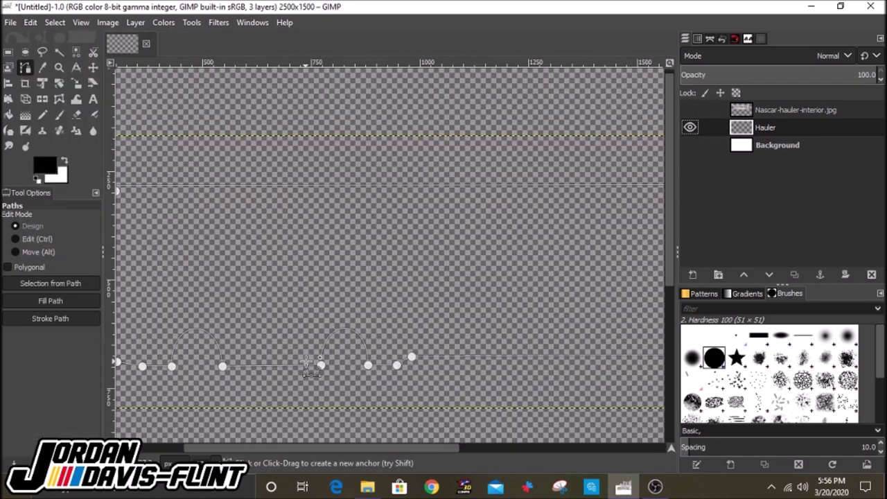
{"action": "scroll", "coordinate": [305, 364], "scroll_direction": "up", "scroll_amount": 2}
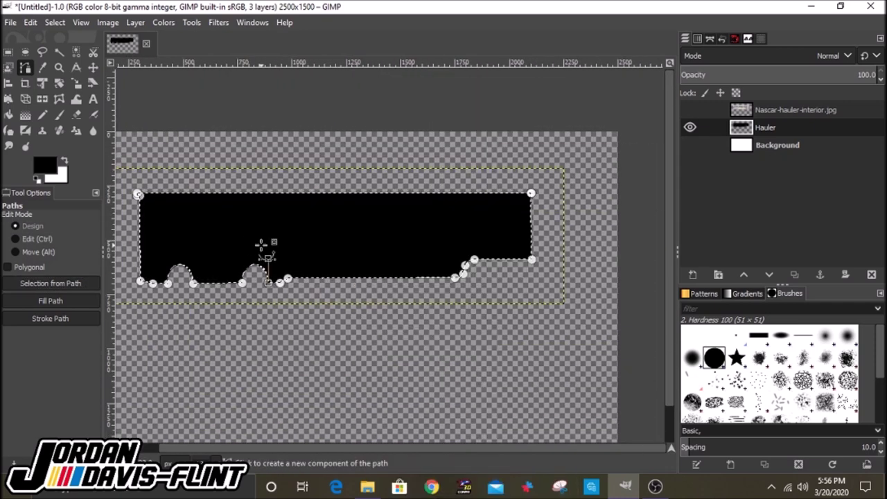
{"action": "left_click", "coordinate": [690, 145]}
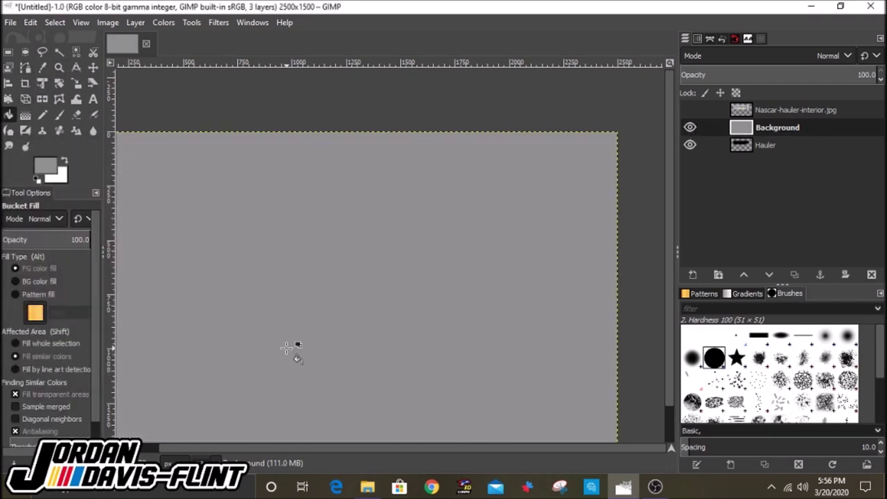
- Select the hauler silhouette by color, delete that area from the gray Background layer and clear the selection
{"action": "left_click", "coordinate": [163, 22]}
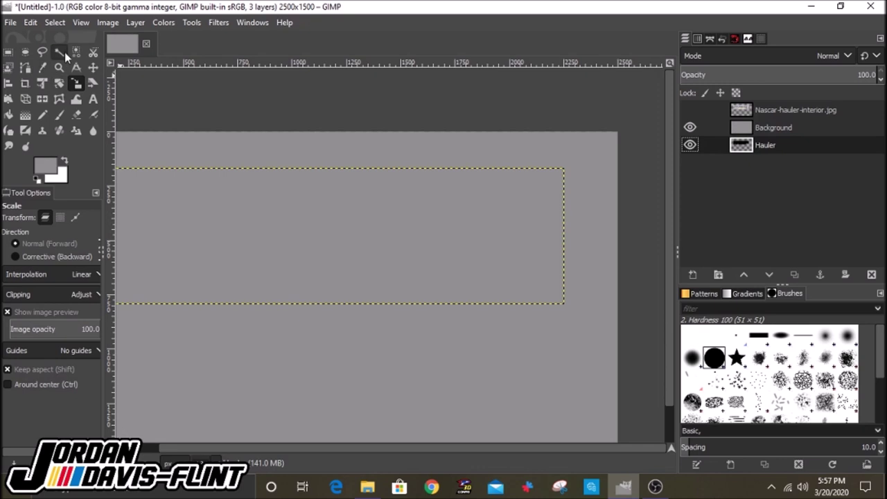
{"action": "left_click", "coordinate": [73, 52]}
{"action": "left_click", "coordinate": [166, 269]}
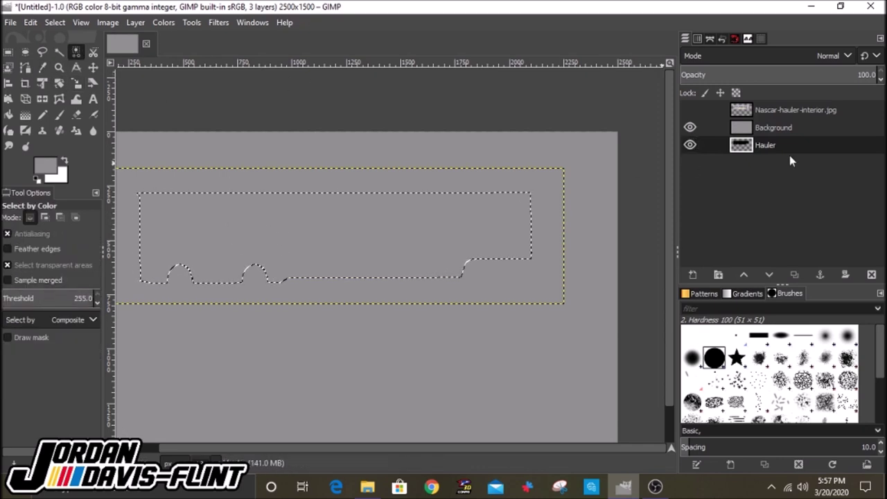
{"action": "left_click", "coordinate": [773, 128]}
{"action": "key", "text": "Delete"}
{"action": "left_click", "coordinate": [55, 23]}
{"action": "left_click", "coordinate": [75, 53]}
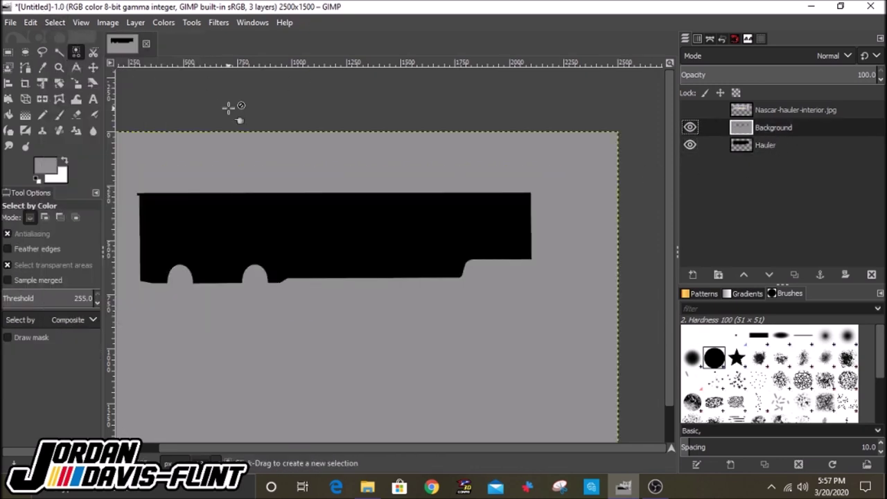
- Move the Background layer below Hauler and fill it with white
{"action": "left_click_drag", "start_coordinate": [765, 128], "coordinate": [765, 154]}
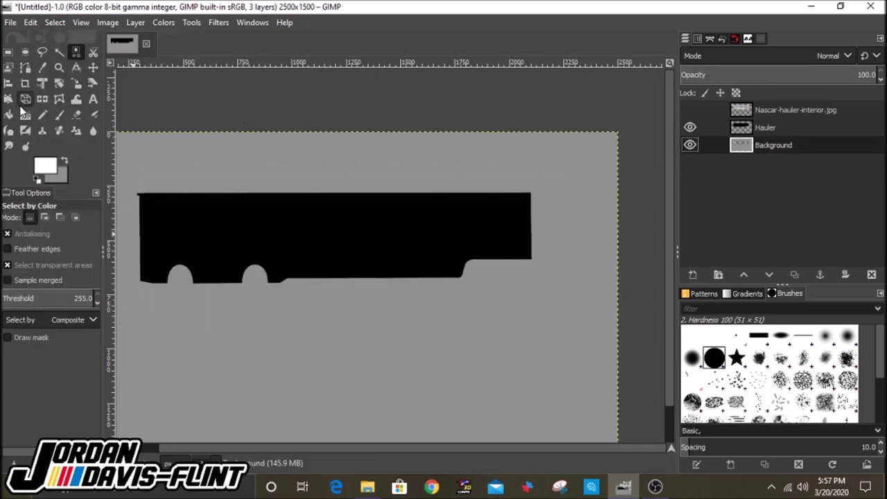
{"action": "left_click", "coordinate": [8, 114]}
{"action": "left_click", "coordinate": [389, 174]}
- Duplicate the Hauler layer, place the copy beneath the original and rename it "Accessories"
{"action": "left_click", "coordinate": [702, 125]}
{"action": "left_click", "coordinate": [689, 110]}
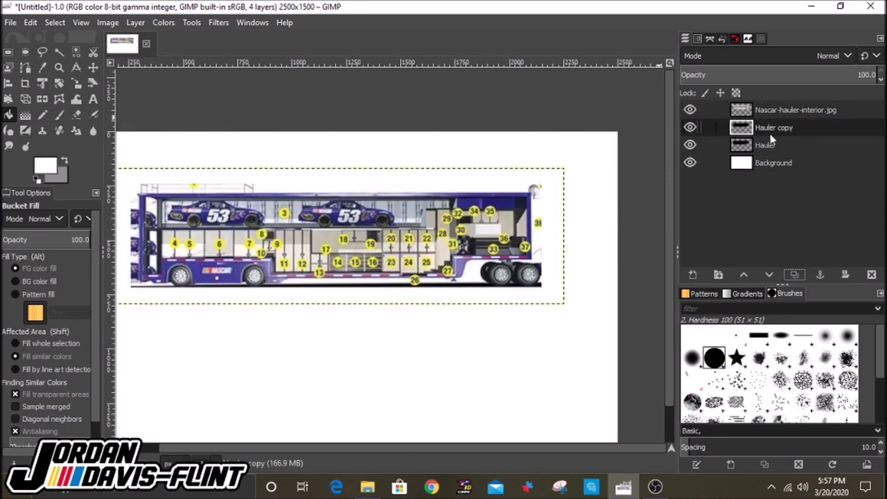
{"action": "left_click_drag", "start_coordinate": [770, 132], "coordinate": [773, 147]}
{"action": "right_click", "coordinate": [773, 147]}
{"action": "left_click", "coordinate": [702, 13]}
{"action": "type", "text": "Accesso"}
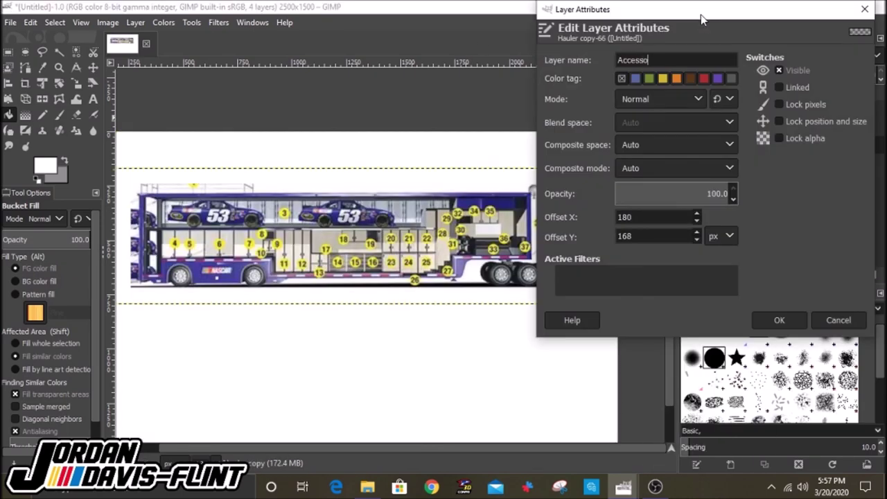
{"action": "type", "text": "ries"}
{"action": "key", "text": "Return"}
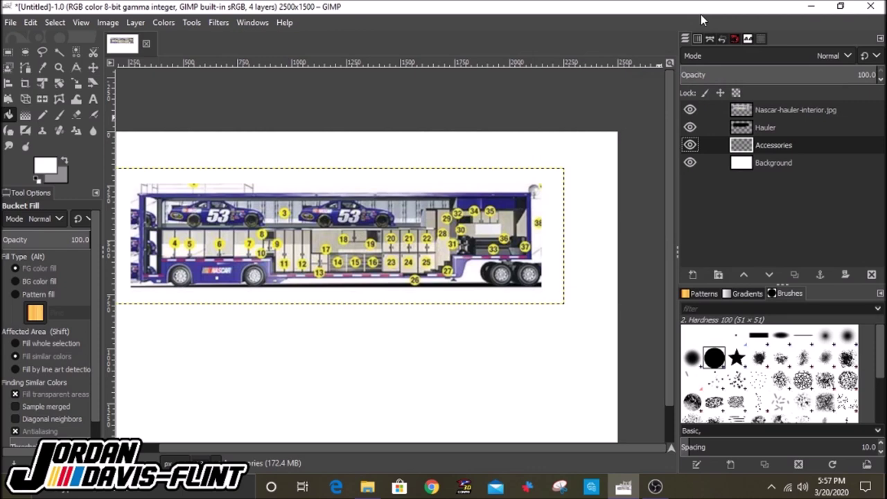
- Reset the colors to black and white, select the Hauler layer and hide the reference image layer
{"action": "key", "text": "d"}
{"action": "scroll", "coordinate": [495, 301], "scroll_direction": "up", "scroll_amount": 4}
{"action": "key", "text": "f"}
{"action": "left_click", "coordinate": [45, 164]}
{"action": "left_click", "coordinate": [173, 362]}
{"action": "left_click", "coordinate": [765, 127]}
{"action": "left_click", "coordinate": [690, 109]}
- Select the black hauler silhouette by color and shrink the selection slightly inside its edge
{"action": "scroll", "coordinate": [479, 235], "scroll_direction": "down", "scroll_amount": 4}
{"action": "scroll", "coordinate": [478, 235], "scroll_direction": "down", "scroll_amount": 2}
{"action": "key", "text": "shift+o"}
{"action": "left_click", "coordinate": [307, 190]}
{"action": "right_click", "coordinate": [219, 124]}
{"action": "left_click", "coordinate": [346, 318]}
{"action": "left_click", "coordinate": [375, 369]}
- Try a vertical linear foreground-to-background gradient over the selection on the Hauler layer
{"action": "left_click", "coordinate": [45, 164]}
{"action": "left_click", "coordinate": [173, 363]}
{"action": "key", "text": "g"}
{"action": "scroll", "coordinate": [368, 317], "scroll_direction": "up", "scroll_amount": 3}
{"action": "left_click_drag", "start_coordinate": [368, 308], "coordinate": [371, 65]}
{"action": "left_click", "coordinate": [371, 310]}
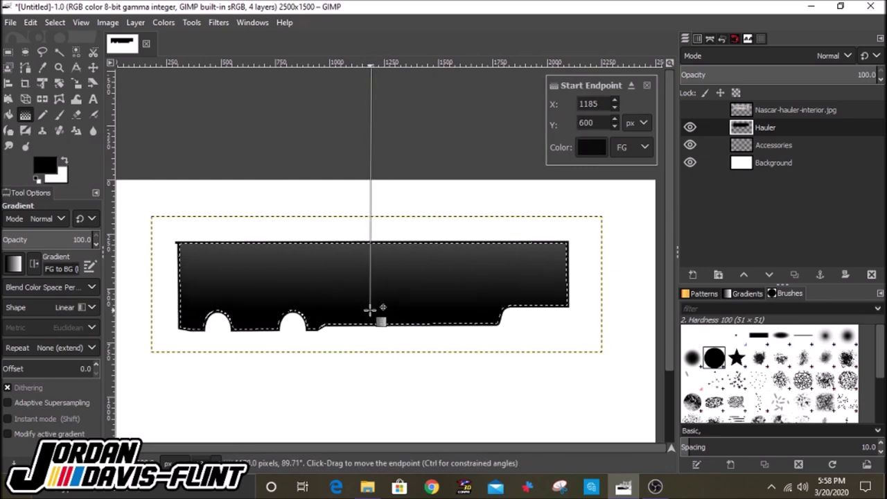
{"action": "key", "text": "alt+e"}
{"action": "key", "text": "Return"}
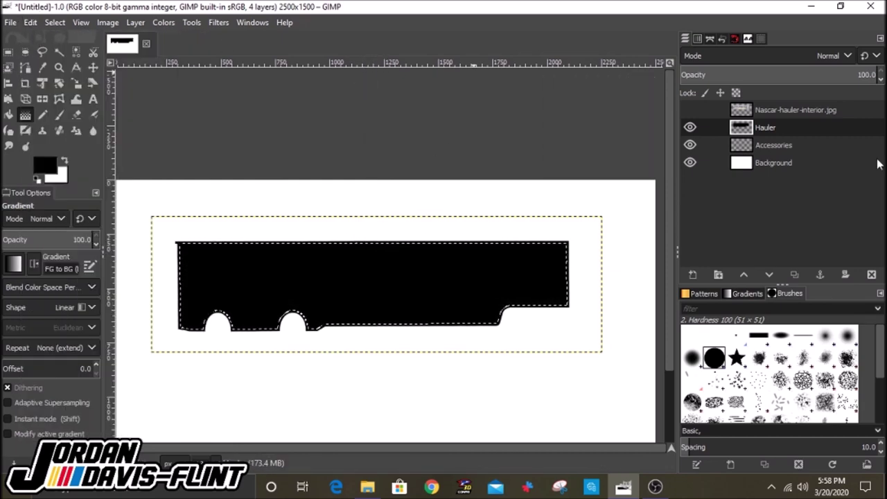
- Duplicate the Hauler layer and rename the copy "Shading"
{"action": "left_click", "coordinate": [794, 274]}
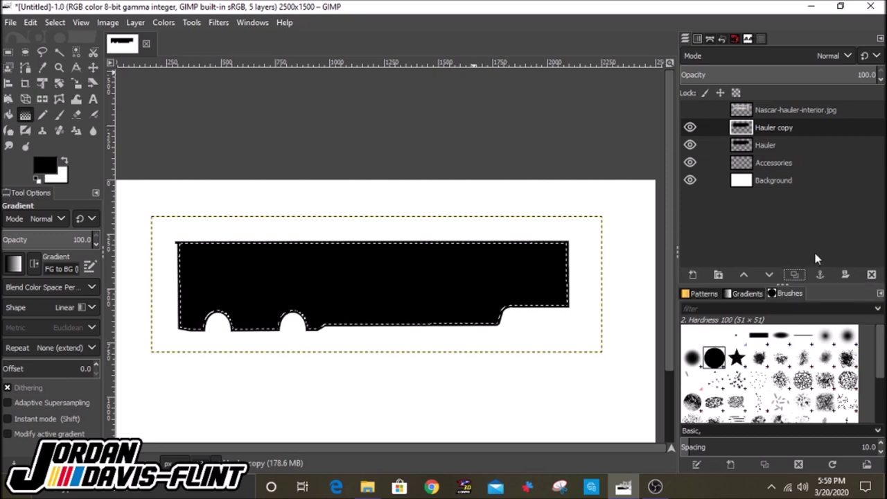
{"action": "right_click", "coordinate": [769, 127]}
{"action": "left_click", "coordinate": [675, 8]}
{"action": "type", "text": "Shading"}
{"action": "key", "text": "Return"}
- Add a vertical guide near the hauler's middle and draw a linear gradient upward along it, ending at about X 1232, Y -1089
{"action": "left_click_drag", "start_coordinate": [111, 278], "coordinate": [380, 278]}
{"action": "left_click_drag", "start_coordinate": [381, 355], "coordinate": [382, 85]}
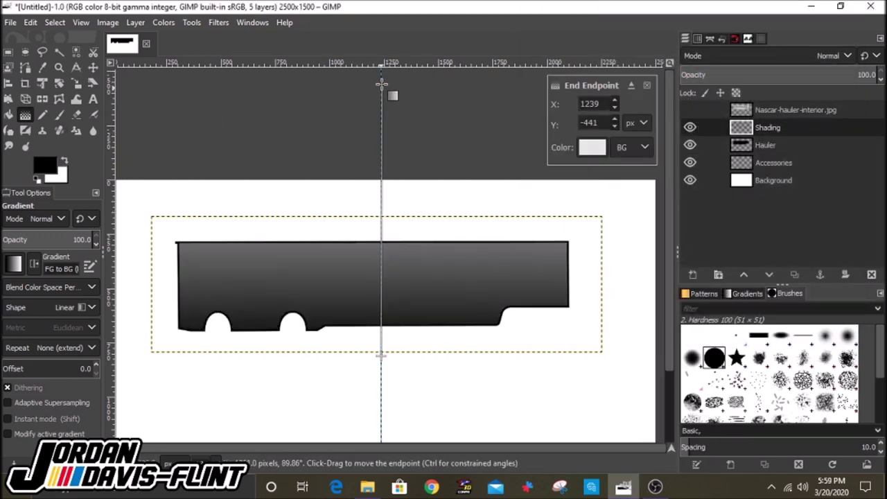
{"action": "scroll", "coordinate": [385, 187], "scroll_direction": "down", "scroll_amount": 2}
{"action": "left_click_drag", "start_coordinate": [364, 208], "coordinate": [360, 142]}
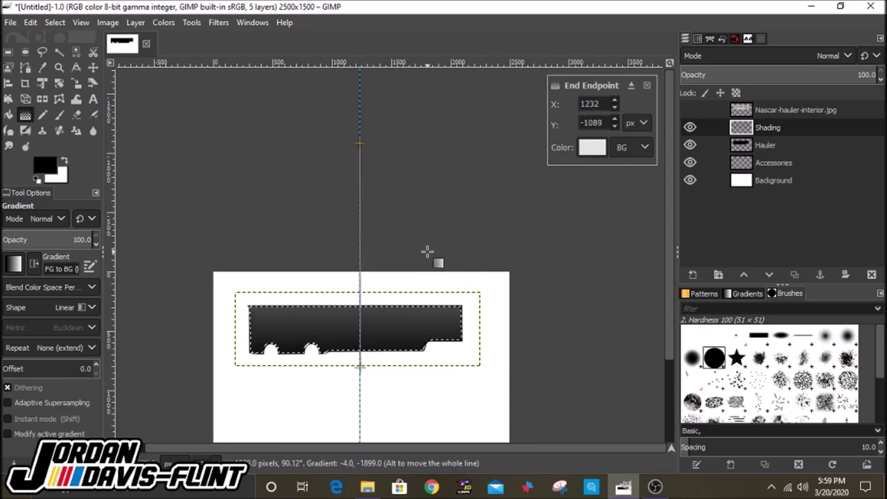
{"action": "key", "text": "m"}
- Make black transparent on the Shading layer with Color to Alpha and lower the layer's opacity to 21.2
{"action": "scroll", "coordinate": [362, 311], "scroll_direction": "up", "scroll_amount": 2}
{"action": "left_click", "coordinate": [768, 81]}
{"action": "left_click_drag", "start_coordinate": [767, 81], "coordinate": [879, 78]}
{"action": "left_click", "coordinate": [164, 22]}
{"action": "left_click", "coordinate": [204, 402]}
{"action": "left_click", "coordinate": [209, 321]}
{"action": "left_click", "coordinate": [210, 340]}
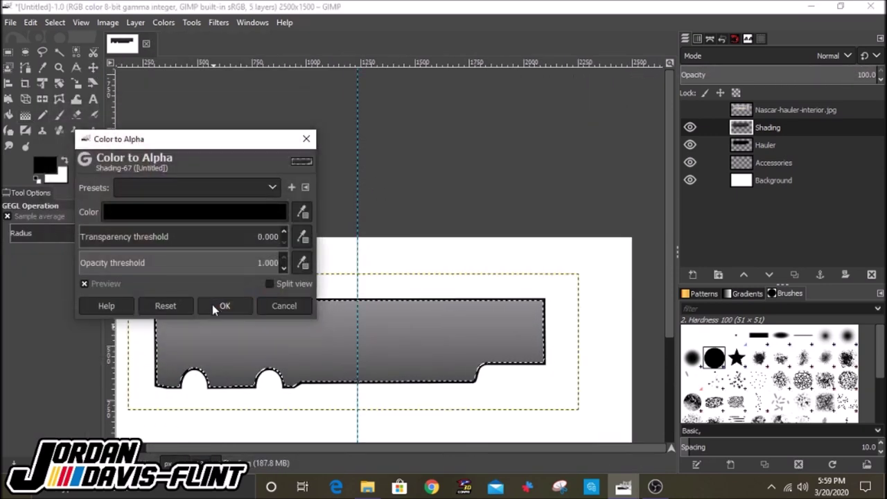
{"action": "left_click", "coordinate": [212, 305]}
{"action": "scroll", "coordinate": [347, 345], "scroll_direction": "up", "scroll_amount": 2}
- Clear the selection around the hauler body
{"action": "right_click", "coordinate": [343, 285]}
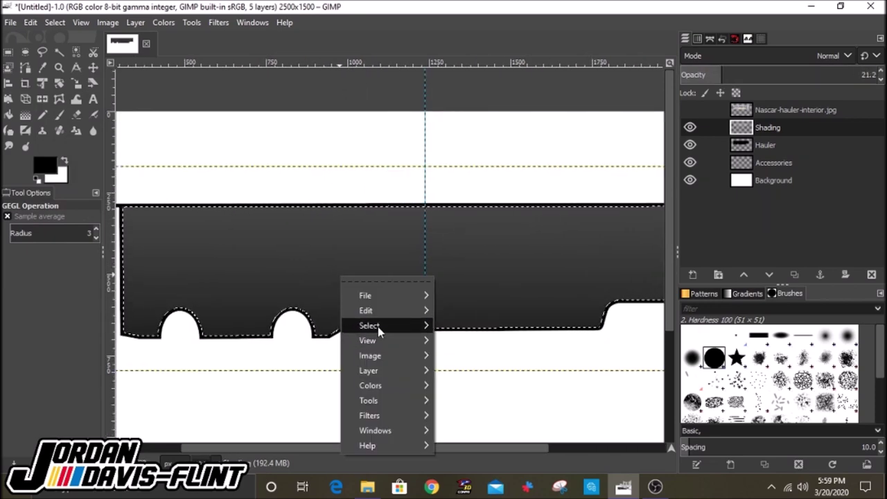
{"action": "key", "text": "Escape"}
{"action": "left_click", "coordinate": [54, 22]}
{"action": "left_click", "coordinate": [69, 54]}
{"action": "right_click", "coordinate": [210, 237]}
{"action": "mouse_move", "coordinate": [234, 267]}
{"action": "left_click", "coordinate": [343, 405]}
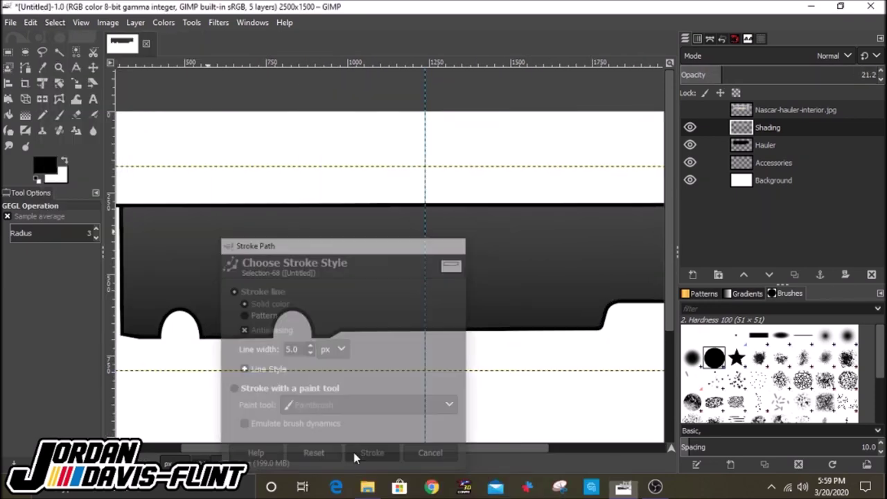
{"action": "left_click", "coordinate": [424, 453]}
- Remove the vertical guide and place a horizontal guide at 711 px along the reference image's ground line
{"action": "left_click", "coordinate": [745, 148]}
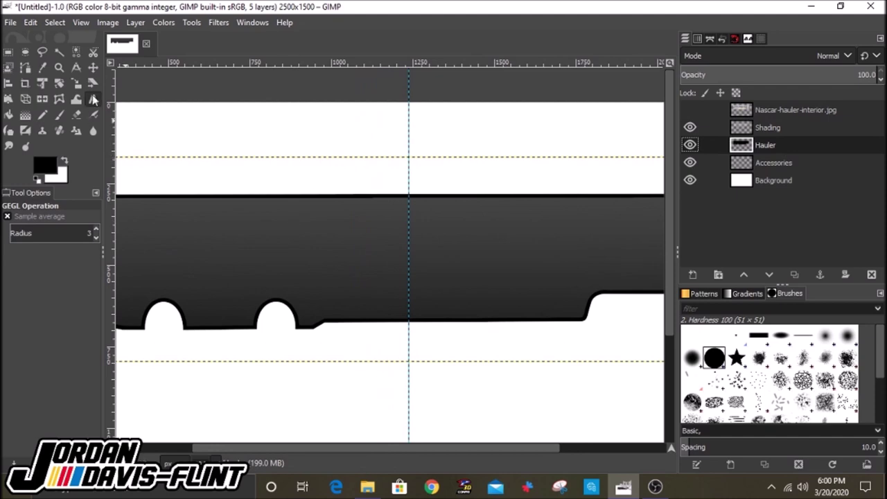
{"action": "left_click", "coordinate": [93, 67]}
{"action": "left_click_drag", "start_coordinate": [317, 198], "coordinate": [480, 257]}
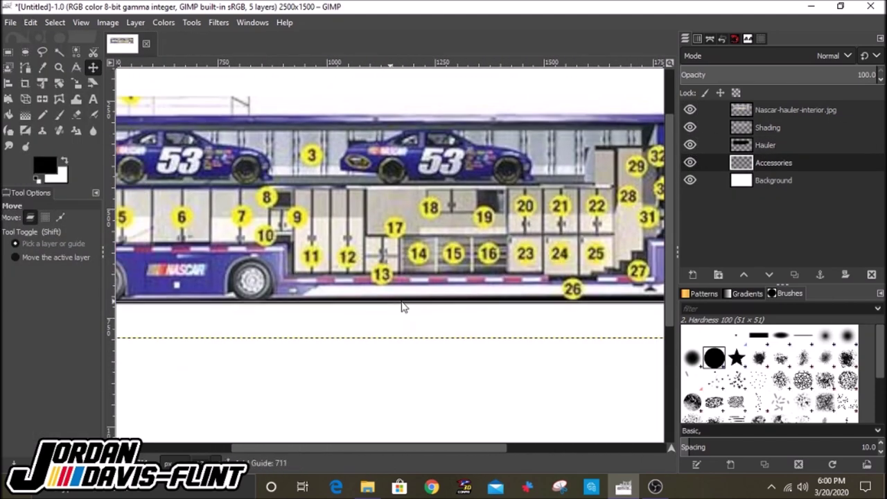
- Outline the landing leg below label 27 down to the guide with Free Select and fill it black on the Accessories layer
{"action": "scroll", "coordinate": [492, 301], "scroll_direction": "up", "scroll_amount": 3}
{"action": "key", "text": "f"}
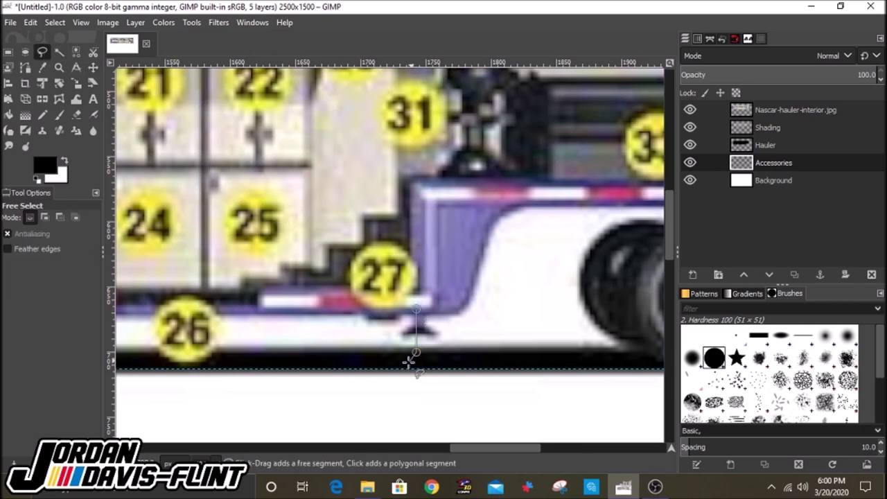
{"action": "right_click", "coordinate": [449, 367]}
{"action": "key", "text": "Escape"}
{"action": "key", "text": "Escape"}
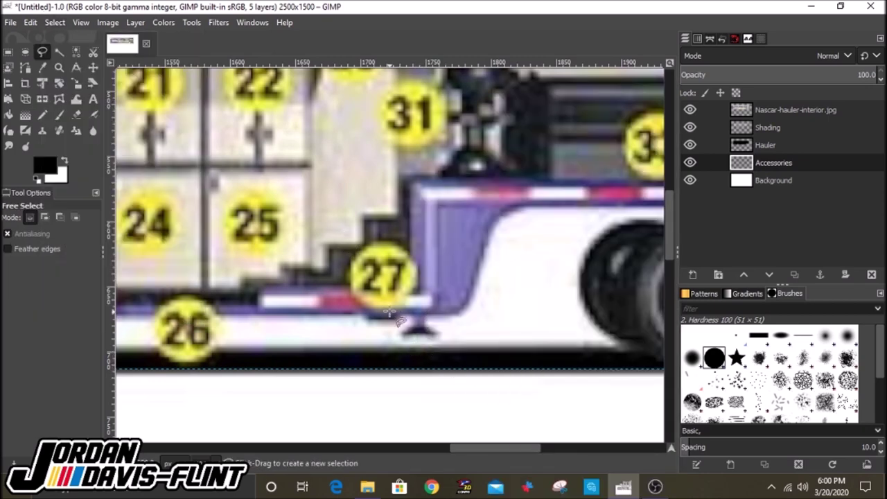
- Hide the reference image and outline a second landing leg beside the black one, down to the guide, with Free Select
{"action": "left_click", "coordinate": [689, 109]}
{"action": "left_click", "coordinate": [400, 310]}
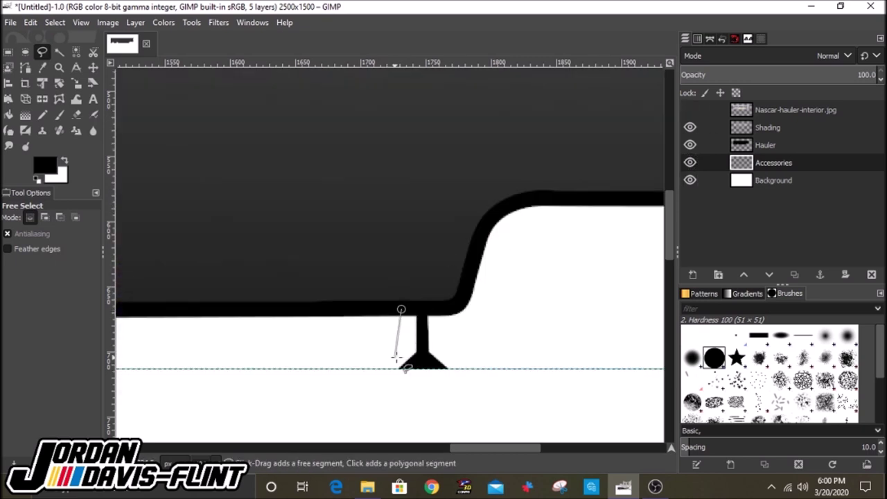
{"action": "left_click", "coordinate": [401, 350]}
{"action": "scroll", "coordinate": [402, 352], "scroll_direction": "up", "scroll_amount": 4}
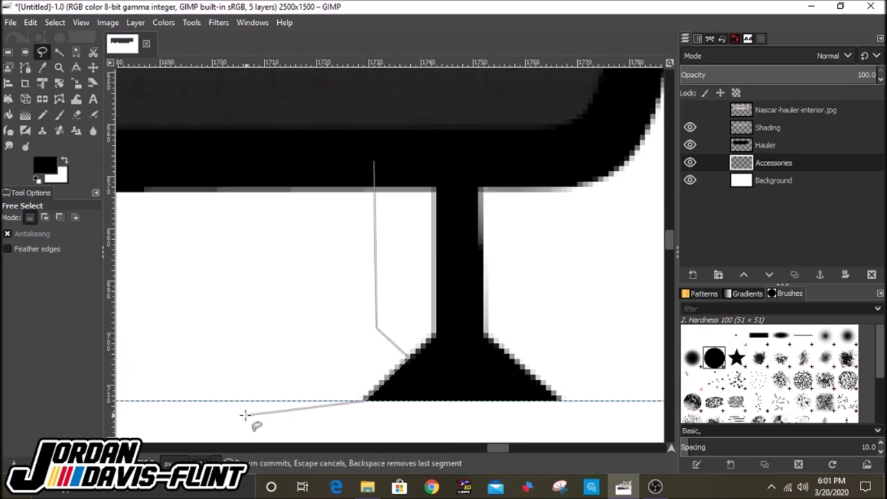
{"action": "left_click", "coordinate": [335, 327]}
{"action": "left_click", "coordinate": [337, 161]}
{"action": "left_click_drag", "start_coordinate": [230, 400], "coordinate": [293, 400]}
{"action": "left_click_drag", "start_coordinate": [338, 326], "coordinate": [349, 331]}
{"action": "left_click", "coordinate": [373, 161]}
- Fill the second landing leg's outline with dark grey on the Accessories layer and clear the selection
{"action": "left_click", "coordinate": [45, 164]}
{"action": "left_click", "coordinate": [63, 275]}
{"action": "left_click", "coordinate": [170, 362]}
{"action": "right_click", "coordinate": [238, 222]}
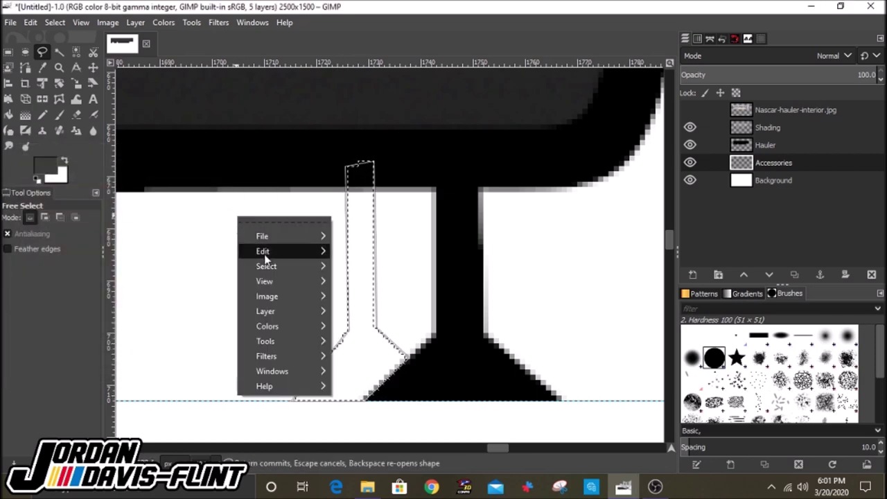
{"action": "left_click", "coordinate": [360, 291]}
{"action": "scroll", "coordinate": [404, 313], "scroll_direction": "down", "scroll_amount": 2}
{"action": "scroll", "coordinate": [404, 313], "scroll_direction": "down", "scroll_amount": 4}
{"action": "key", "text": "Escape"}
{"action": "scroll", "coordinate": [489, 311], "scroll_direction": "up", "scroll_amount": 6}
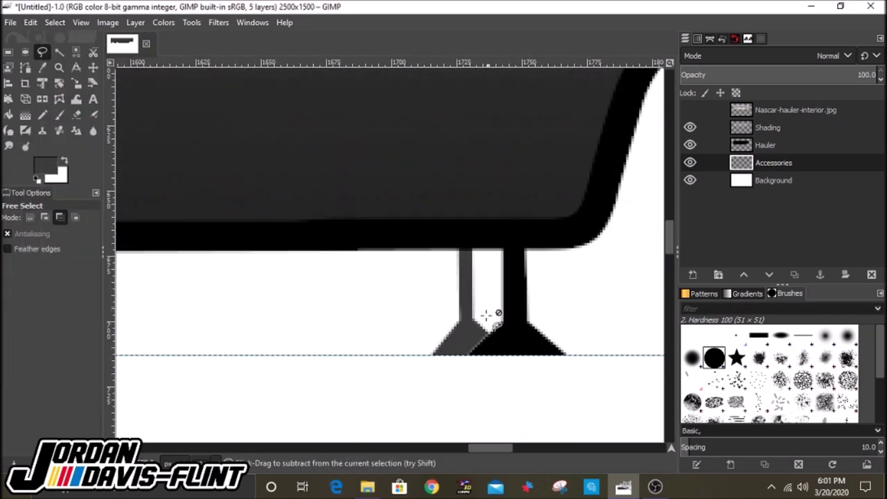
{"action": "left_click", "coordinate": [447, 387]}
{"action": "right_click", "coordinate": [360, 186]}
{"action": "left_click", "coordinate": [492, 254]}
{"action": "scroll", "coordinate": [148, 159], "scroll_direction": "down", "scroll_amount": 6}
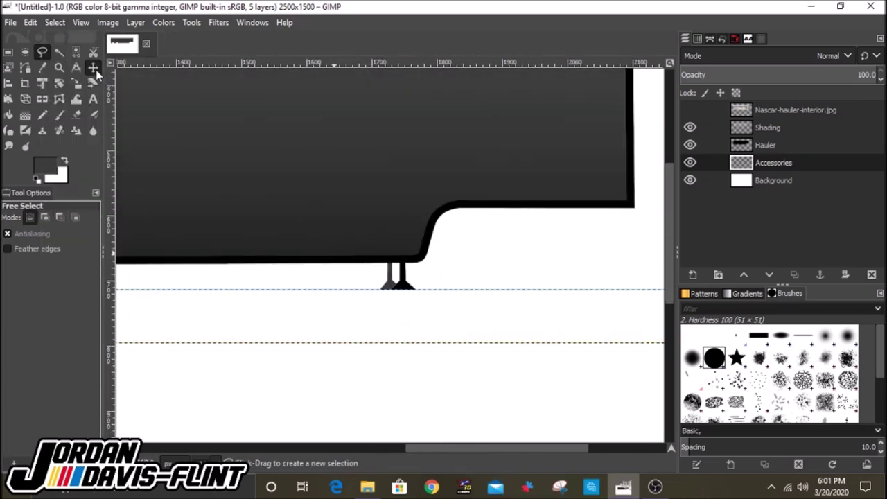
- Create a new layer named Tire above the Accessories layer
{"action": "scroll", "coordinate": [442, 263], "scroll_direction": "down", "scroll_amount": 5}
{"action": "key", "text": "shift+ctrl+n"}
{"action": "type", "text": "Tire"}
{"action": "key", "text": "Return"}
- Select a tire ellipse of about 528 × 498 px below the hauler and fill it black on the Tire layer
{"action": "key", "text": "shift+c"}
{"action": "left_click_drag", "start_coordinate": [285, 244], "coordinate": [406, 363]}
{"action": "key", "text": "Return"}
{"action": "key", "text": "e"}
{"action": "left_click_drag", "start_coordinate": [284, 244], "coordinate": [410, 364]}
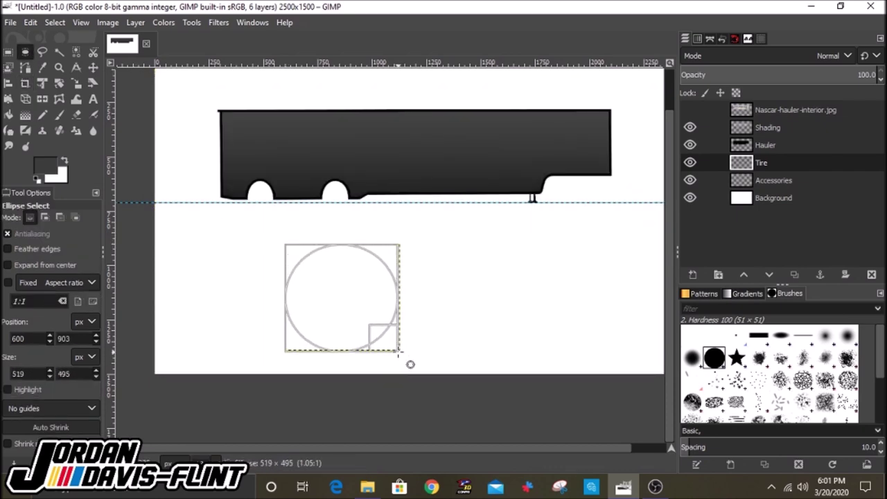
{"action": "right_click", "coordinate": [278, 273]}
{"action": "mouse_move", "coordinate": [297, 299]}
{"action": "left_click", "coordinate": [419, 311]}
- Set the foreground colour to light grey 9e9e9e and shrink the tire selection inward
{"action": "left_click", "coordinate": [45, 167]}
{"action": "left_click", "coordinate": [214, 317]}
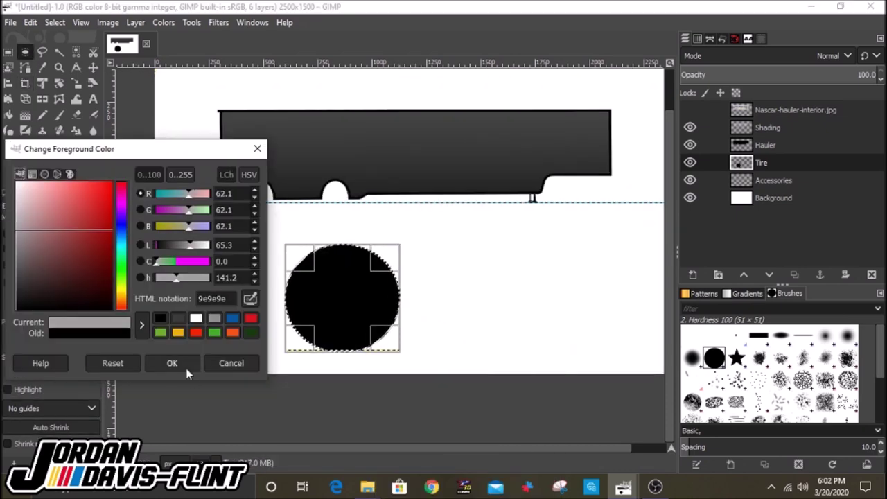
{"action": "left_click", "coordinate": [185, 369]}
{"action": "right_click", "coordinate": [208, 282]}
{"action": "mouse_move", "coordinate": [238, 332]}
{"action": "left_click", "coordinate": [332, 360]}
{"action": "type", "text": "62"}
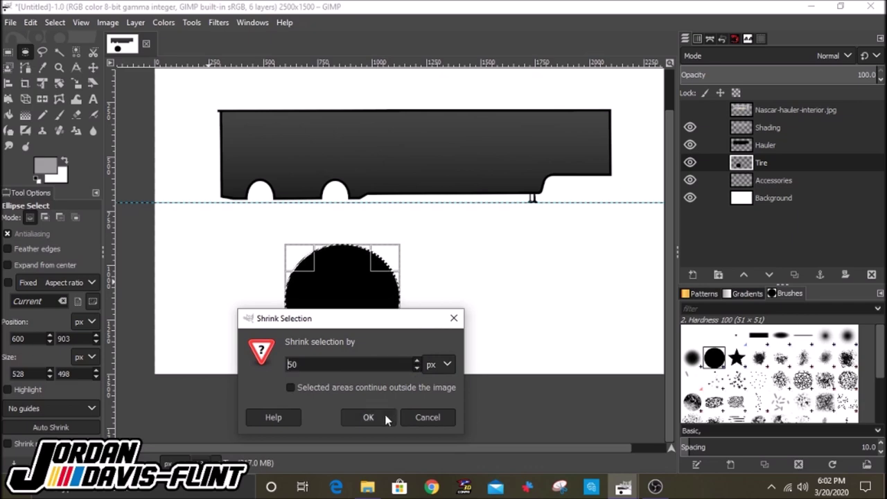
{"action": "left_click", "coordinate": [368, 417]}
- Shrink the selection further to the size of the wheel rim and fill it with the light grey
{"action": "right_click", "coordinate": [326, 312]}
{"action": "left_click", "coordinate": [323, 298]}
{"action": "right_click", "coordinate": [321, 294]}
{"action": "mouse_move", "coordinate": [349, 343]}
{"action": "left_click", "coordinate": [451, 359]}
{"action": "left_click", "coordinate": [471, 416]}
{"action": "right_click", "coordinate": [347, 286]}
{"action": "mouse_move", "coordinate": [366, 317]}
{"action": "left_click", "coordinate": [478, 314]}
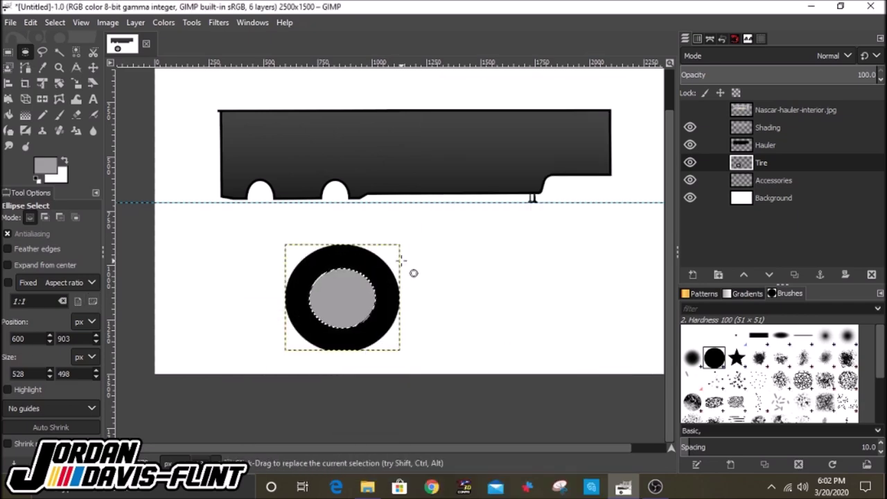
- Shrink the selection to a small hub at the rim's centre and fill it with dark grey
{"action": "left_click", "coordinate": [55, 22]}
{"action": "left_click", "coordinate": [42, 51]}
{"action": "left_click", "coordinate": [30, 22]}
{"action": "right_click", "coordinate": [285, 276]}
{"action": "mouse_move", "coordinate": [313, 320]}
{"action": "key", "text": "Escape"}
{"action": "right_click", "coordinate": [273, 291]}
{"action": "mouse_move", "coordinate": [300, 338]}
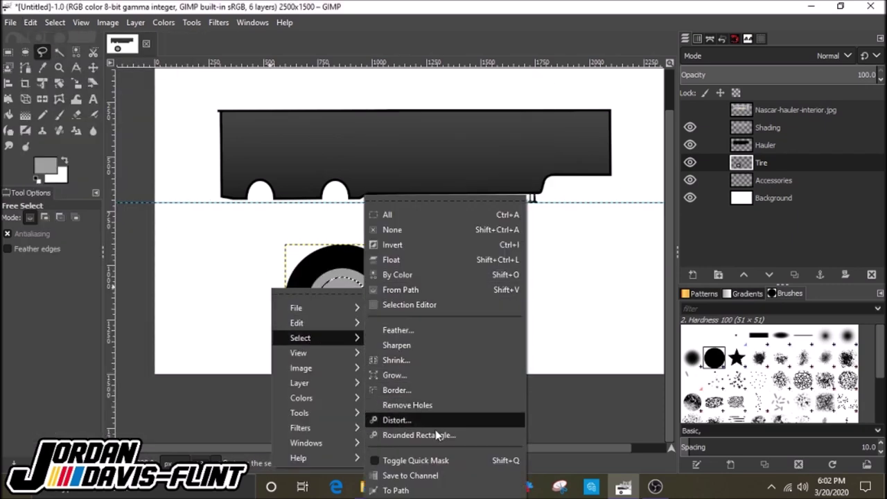
{"action": "left_click", "coordinate": [455, 405]}
{"action": "right_click", "coordinate": [326, 311]}
{"action": "mouse_move", "coordinate": [388, 354]}
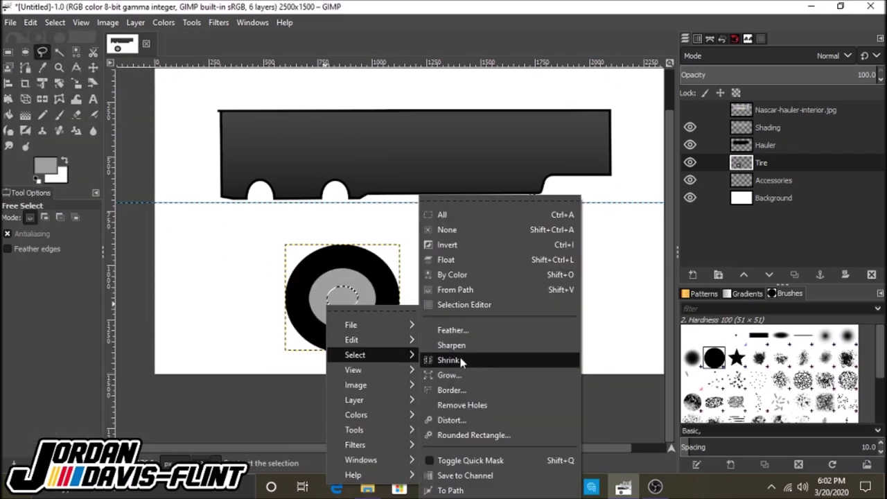
{"action": "left_click", "coordinate": [455, 359]}
{"action": "key", "text": "Return"}
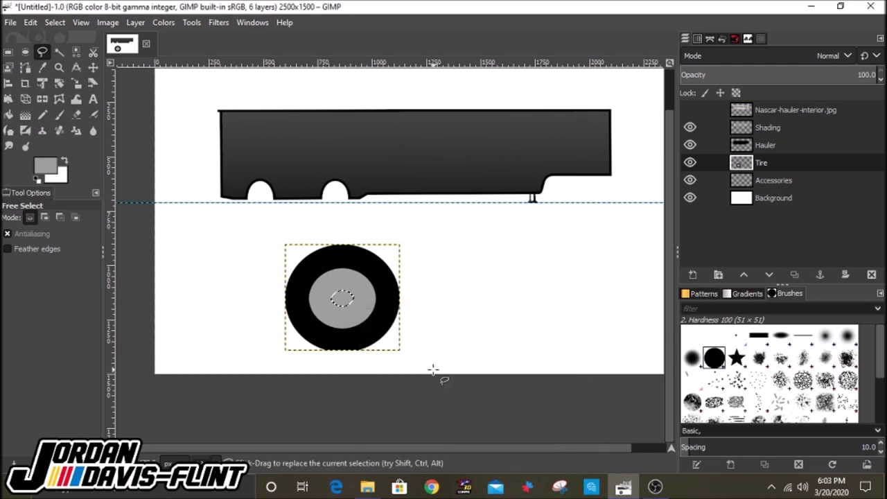
{"action": "left_click", "coordinate": [45, 166]}
{"action": "left_click", "coordinate": [170, 362]}
- Grow the hub selection outward to just inside the rim's edge
{"action": "right_click", "coordinate": [331, 299]}
{"action": "mouse_move", "coordinate": [363, 328]}
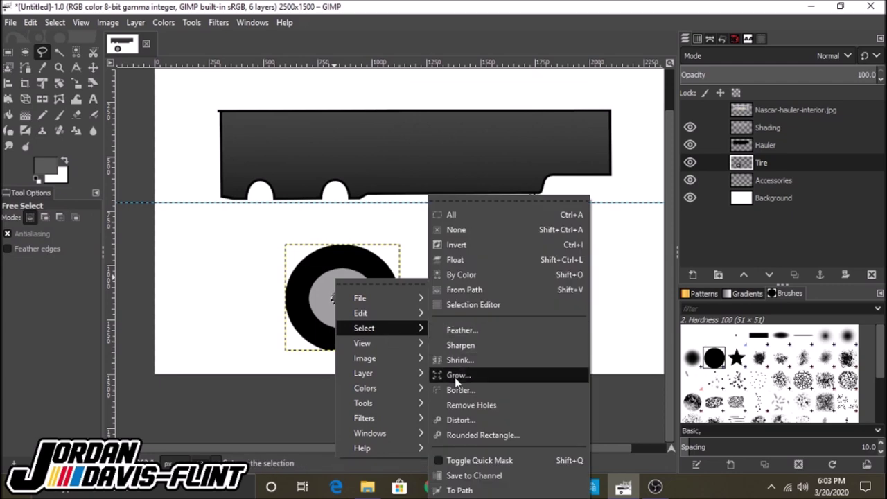
{"action": "left_click", "coordinate": [455, 375]}
{"action": "key", "text": "Return"}
{"action": "right_click", "coordinate": [361, 320]}
{"action": "mouse_move", "coordinate": [390, 361]}
{"action": "left_click", "coordinate": [460, 390]}
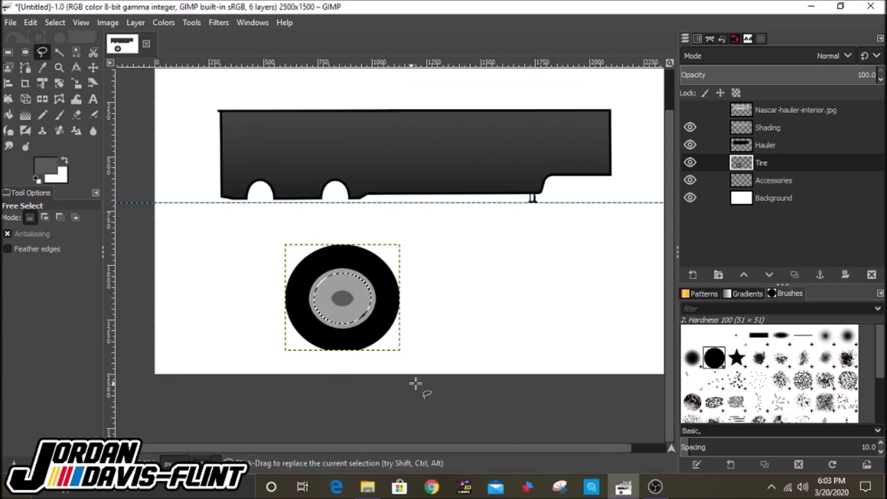
- Draw six straight path segments radiating from the hub and stroke them as dark grey spokes within the selection
{"action": "key", "text": "b"}
{"action": "scroll", "coordinate": [328, 298], "scroll_direction": "up", "scroll_amount": 3}
{"action": "left_click_drag", "start_coordinate": [361, 299], "coordinate": [257, 374]}
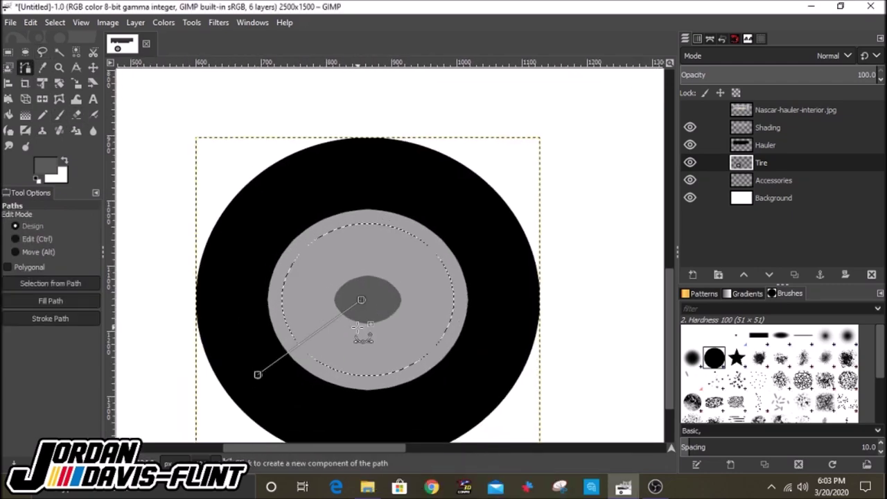
{"action": "left_click", "coordinate": [373, 189]}
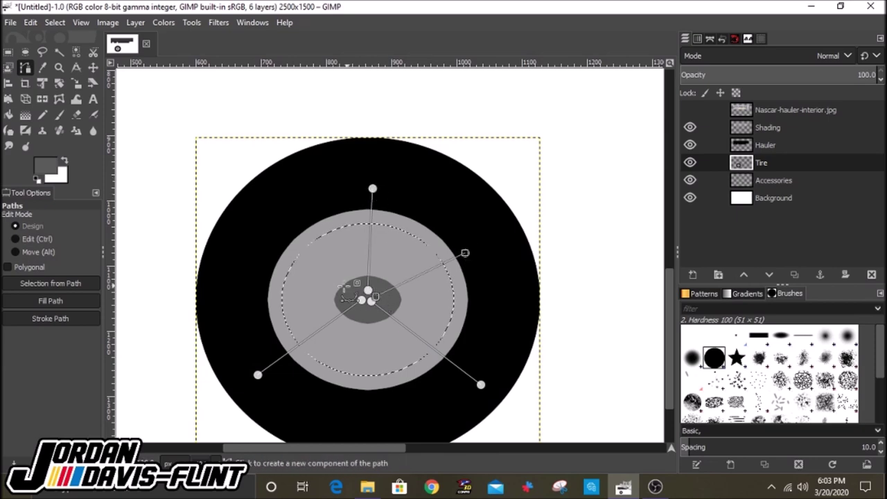
{"action": "left_click", "coordinate": [259, 244]}
{"action": "left_click", "coordinate": [361, 424]}
{"action": "left_click", "coordinate": [50, 318]}
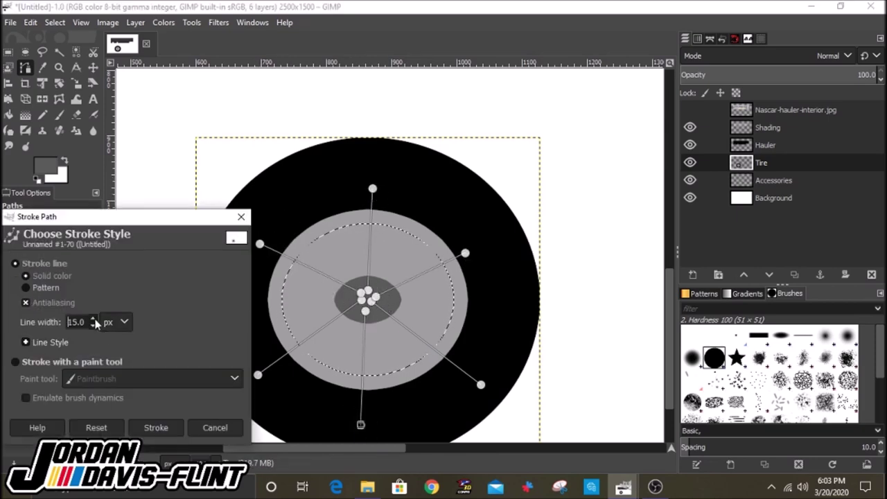
{"action": "key", "text": "Return"}
- Clear the selection and examine the wheels on the reference image for comparison
{"action": "left_click", "coordinate": [93, 67]}
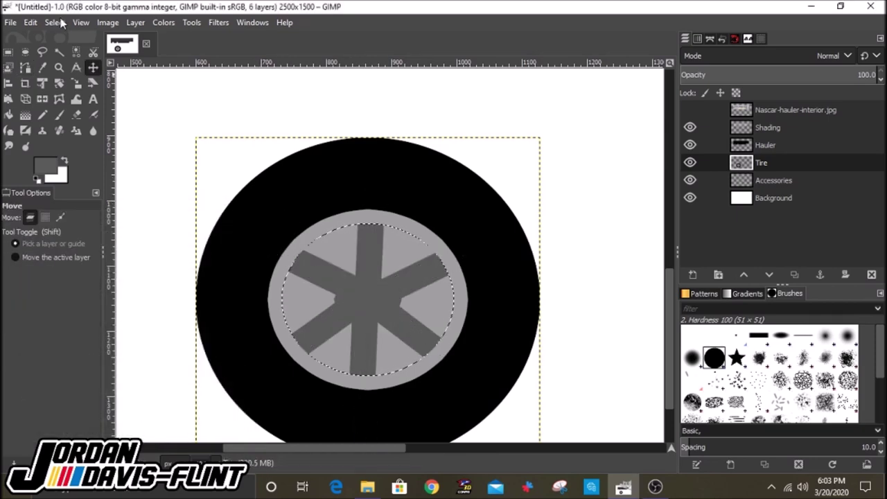
{"action": "scroll", "coordinate": [298, 269], "scroll_direction": "down", "scroll_amount": 4}
{"action": "left_click", "coordinate": [689, 109]}
{"action": "scroll", "coordinate": [429, 274], "scroll_direction": "up", "scroll_amount": 2}
{"action": "scroll", "coordinate": [429, 274], "scroll_direction": "down", "scroll_amount": 2}
{"action": "scroll", "coordinate": [423, 381], "scroll_direction": "up", "scroll_amount": 2}
{"action": "left_click", "coordinate": [689, 110]}
{"action": "scroll", "coordinate": [450, 291], "scroll_direction": "up", "scroll_amount": 2}
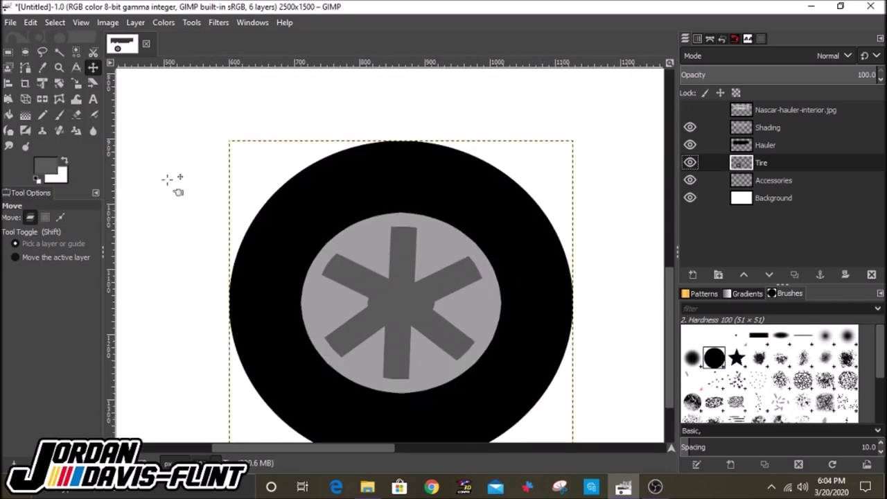
- Pick the rim's light grey as foreground, select the whole tire with Select by Color, and shrink the selection inward
{"action": "left_click", "coordinate": [42, 67]}
{"action": "left_click", "coordinate": [76, 51]}
{"action": "left_click", "coordinate": [346, 212]}
{"action": "right_click", "coordinate": [282, 202]}
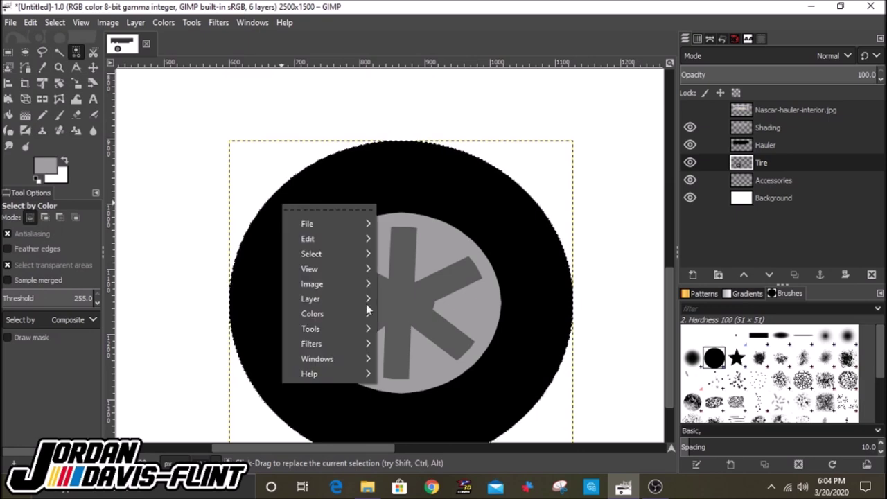
{"action": "left_click", "coordinate": [416, 353]}
{"action": "left_click", "coordinate": [458, 409]}
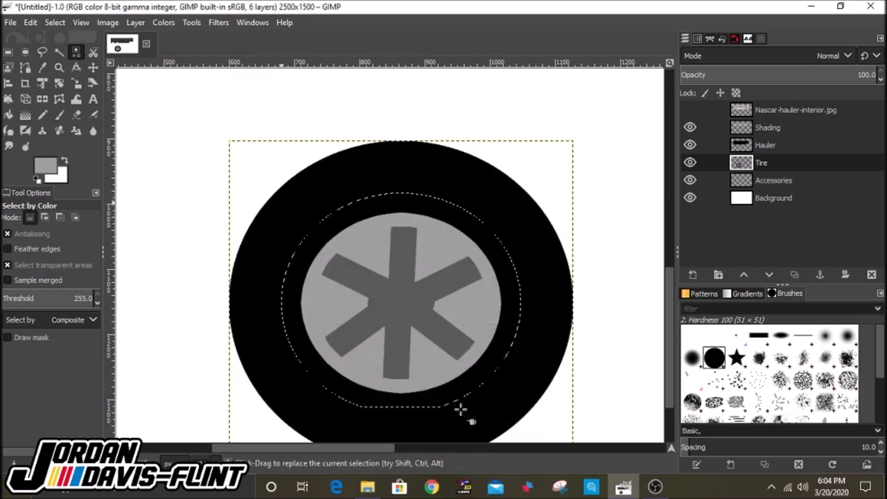
- Shrink the selection to just inside the rim's edge and fill it with light grey over the spokes
{"action": "right_click", "coordinate": [352, 278]}
{"action": "left_click", "coordinate": [485, 356]}
{"action": "key", "text": "Return"}
{"action": "right_click", "coordinate": [388, 168]}
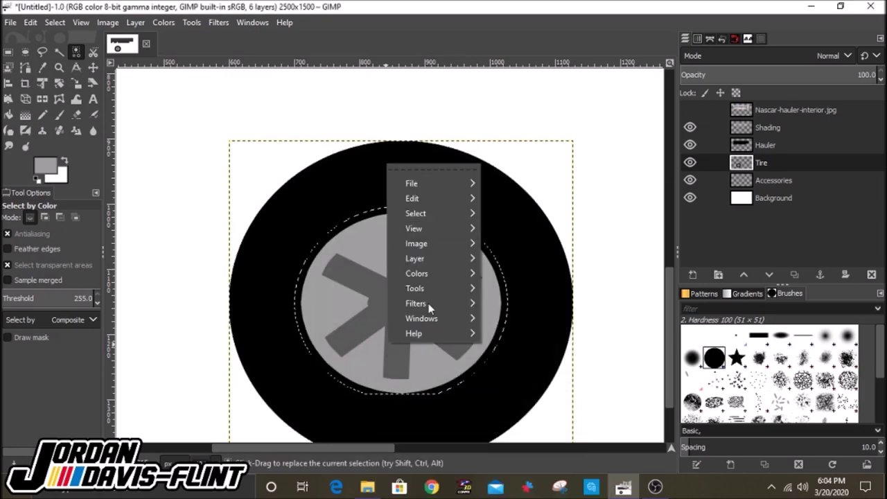
{"action": "mouse_move", "coordinate": [416, 212]}
{"action": "left_click", "coordinate": [513, 373]}
{"action": "left_click", "coordinate": [537, 411]}
{"action": "right_click", "coordinate": [427, 320]}
{"action": "mouse_move", "coordinate": [451, 347]}
- Shrink the rim selection to a larger central hub
{"action": "right_click", "coordinate": [343, 243]}
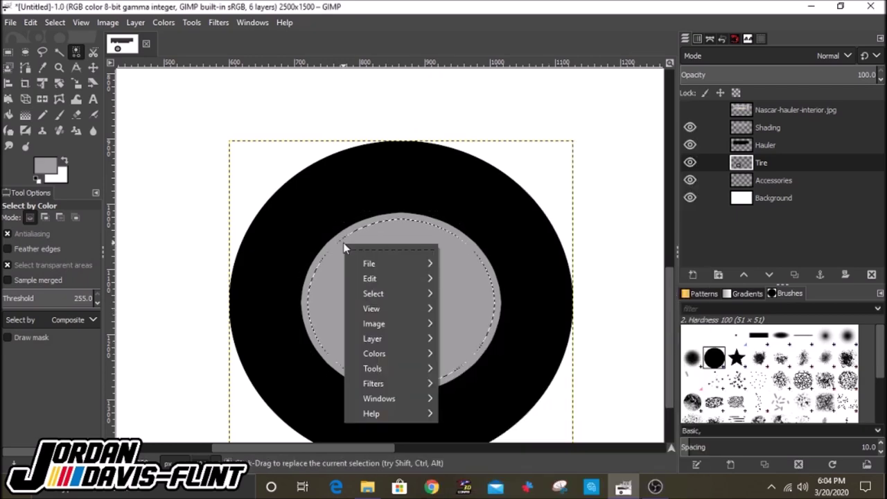
{"action": "mouse_move", "coordinate": [368, 291]}
{"action": "left_click", "coordinate": [480, 355]}
{"action": "key", "text": "Return"}
{"action": "right_click", "coordinate": [438, 363]}
{"action": "mouse_move", "coordinate": [416, 356]}
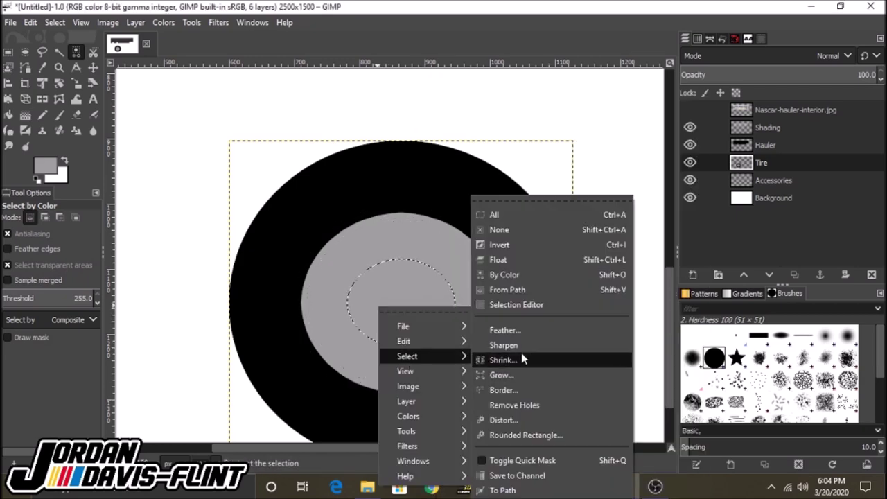
{"action": "left_click", "coordinate": [480, 372]}
{"action": "left_click", "coordinate": [544, 416]}
- Fill the hub selection with dark grey and clear the selection
{"action": "left_click", "coordinate": [45, 165]}
{"action": "left_click", "coordinate": [173, 362]}
{"action": "right_click", "coordinate": [386, 277]}
{"action": "mouse_move", "coordinate": [406, 301]}
{"action": "left_click", "coordinate": [574, 313]}
{"action": "left_click", "coordinate": [55, 22]}
{"action": "left_click", "coordinate": [64, 55]}
- Paint a ring of round dark grey holes around the hub with the Paintbrush at size 62
{"action": "key", "text": "p"}
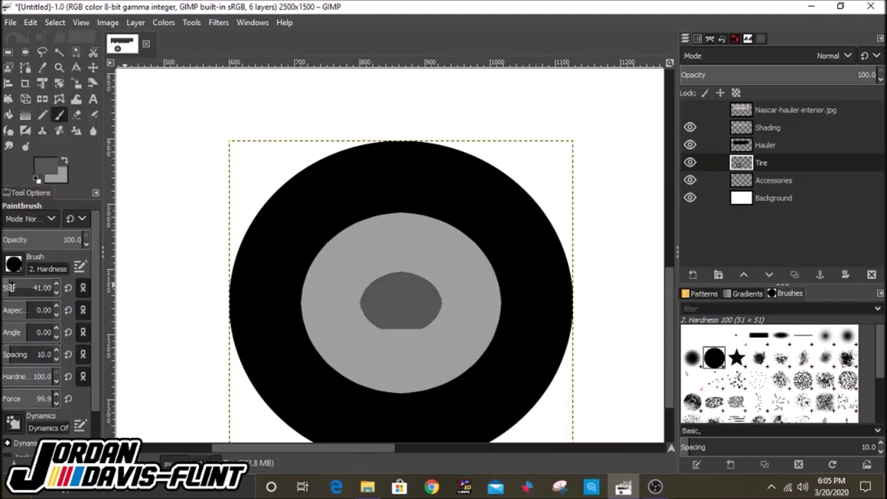
{"action": "left_click_drag", "start_coordinate": [10, 287], "coordinate": [27, 287]}
{"action": "left_click", "coordinate": [357, 253]}
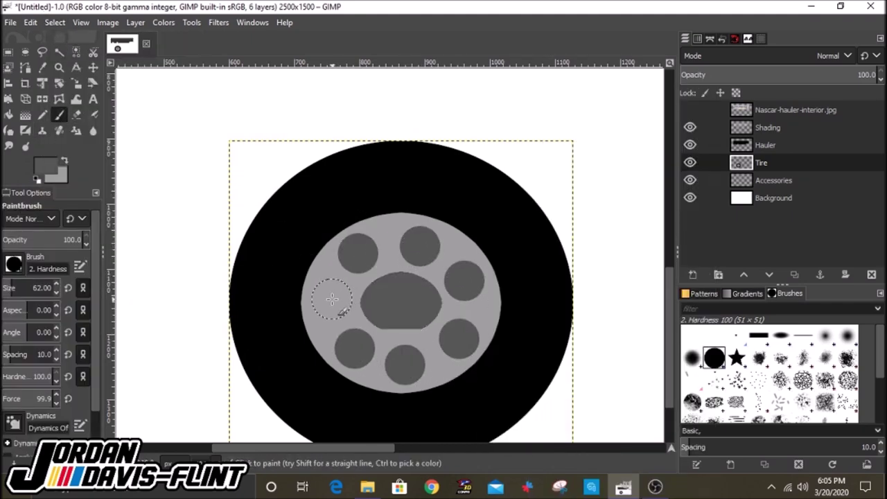
{"action": "scroll", "coordinate": [332, 299], "scroll_direction": "down", "scroll_amount": 2}
{"action": "scroll", "coordinate": [465, 307], "scroll_direction": "up", "scroll_amount": 2}
- Scale the tire down and place it in the wheel arch nearer the hauler's middle, resting on the guide
{"action": "key", "text": "shift+s"}
{"action": "left_click", "coordinate": [558, 402]}
{"action": "left_click_drag", "start_coordinate": [559, 402], "coordinate": [427, 117]}
{"action": "scroll", "coordinate": [426, 194], "scroll_direction": "up", "scroll_amount": 3}
{"action": "left_click", "coordinate": [626, 160]}
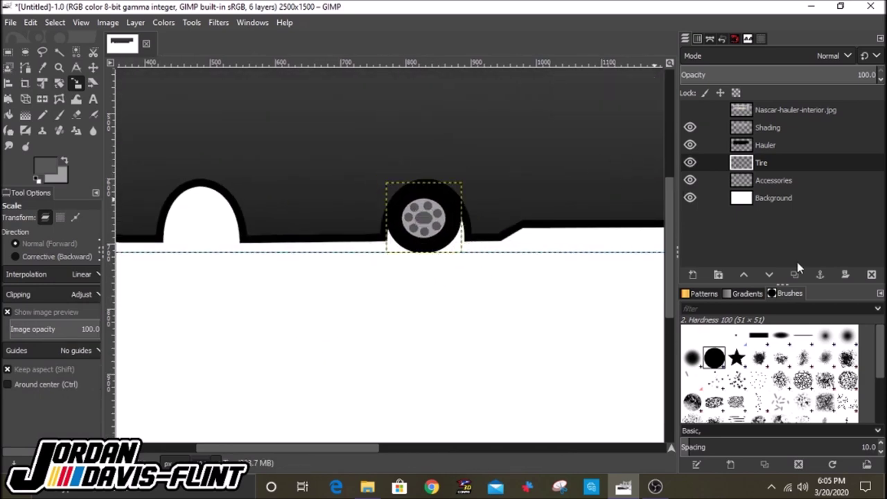
- Duplicate the Tire layer and move the copy into the other wheel arch along the guide
{"action": "left_click", "coordinate": [795, 274]}
{"action": "key", "text": "m"}
{"action": "left_click_drag", "start_coordinate": [424, 217], "coordinate": [202, 217]}
- Lower the Shading layer's opacity to 14.9
{"action": "scroll", "coordinate": [379, 320], "scroll_direction": "down", "scroll_amount": 3}
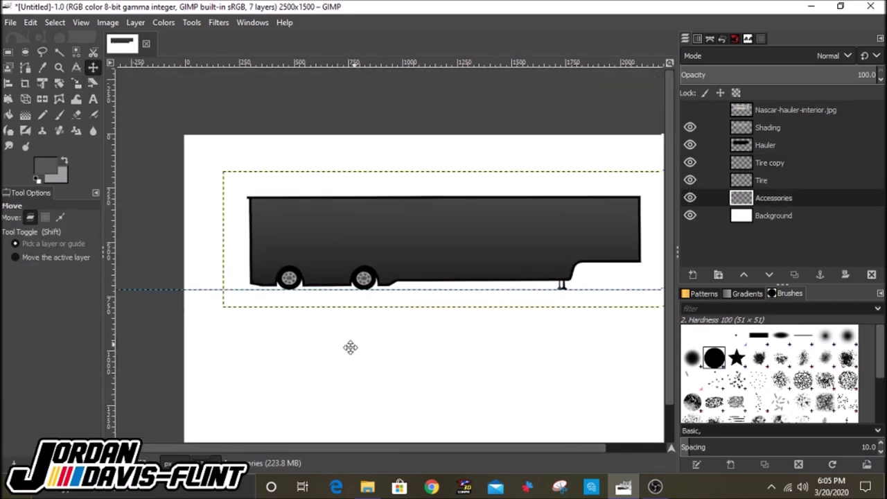
{"action": "left_click", "coordinate": [823, 126]}
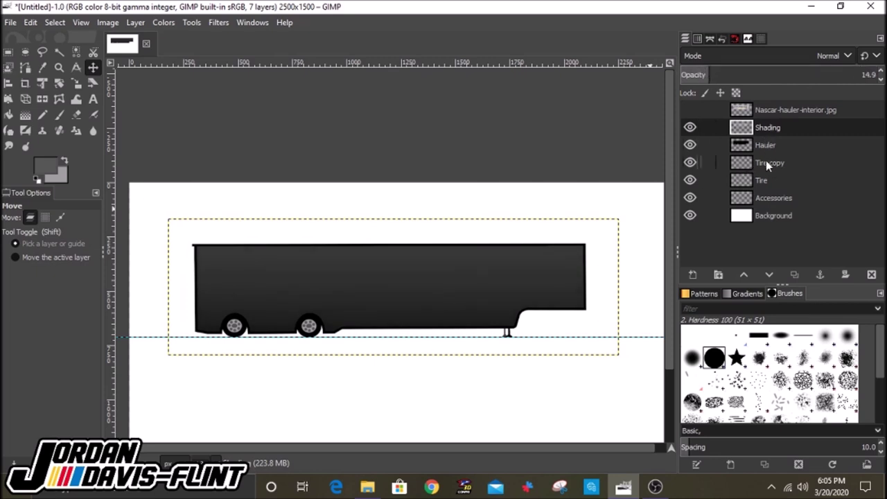
- On the Accessories layer, outline a narrow post under the hauler's raised section using the reference image, and fill it dark grey
{"action": "left_click", "coordinate": [774, 197]}
{"action": "scroll", "coordinate": [503, 352], "scroll_direction": "up", "scroll_amount": 3}
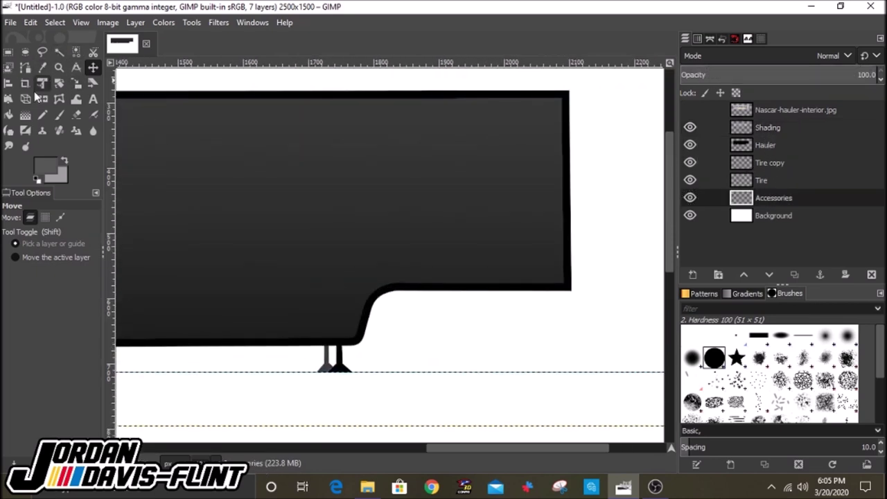
{"action": "left_click", "coordinate": [42, 51]}
{"action": "left_click", "coordinate": [469, 267]}
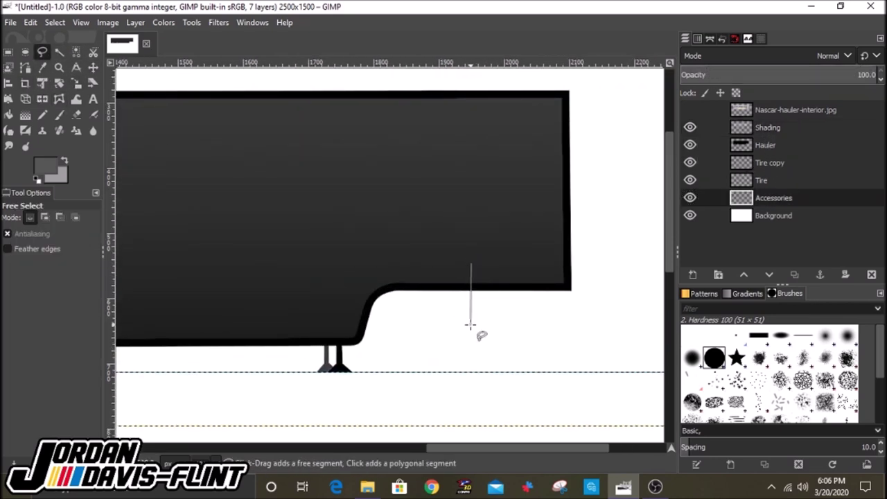
{"action": "left_click", "coordinate": [689, 109]}
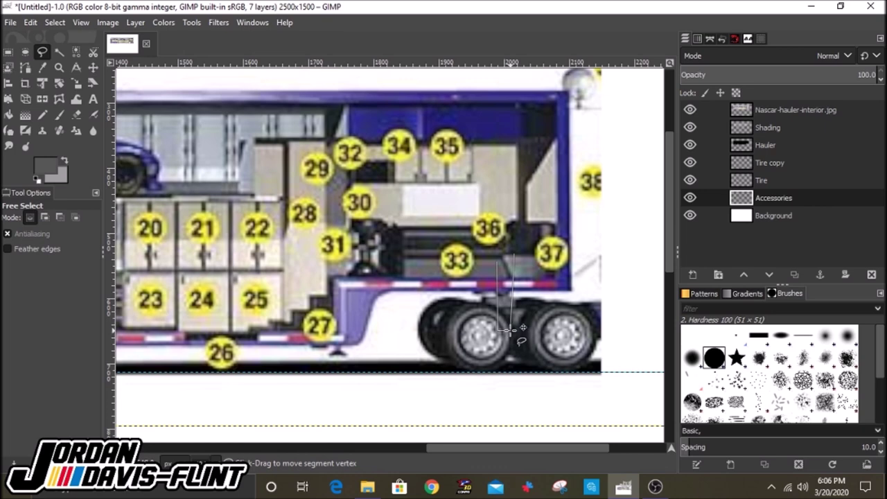
{"action": "key", "text": "ctrl+z"}
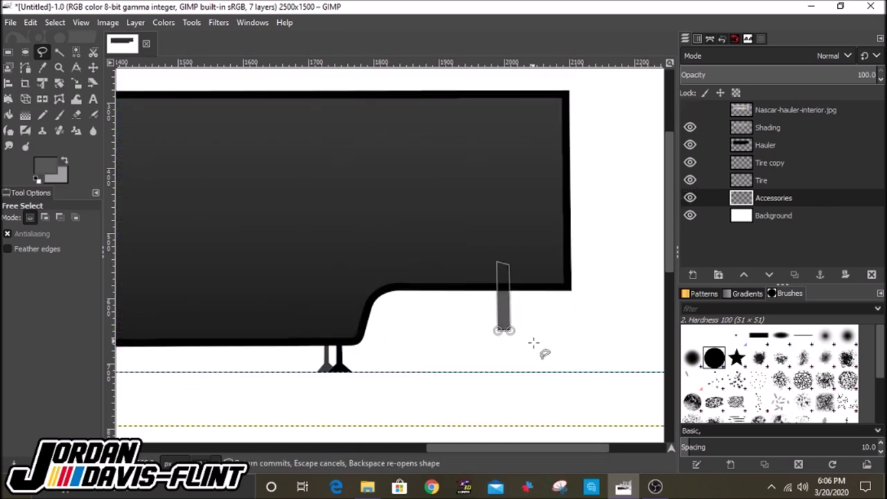
{"action": "left_click", "coordinate": [55, 22]}
{"action": "left_click", "coordinate": [60, 52]}
{"action": "key", "text": "shift+ctrl+j"}
- Duplicate the Hauler layer and delete the original, keeping the copy in its place
{"action": "scroll", "coordinate": [243, 229], "scroll_direction": "up", "scroll_amount": 4}
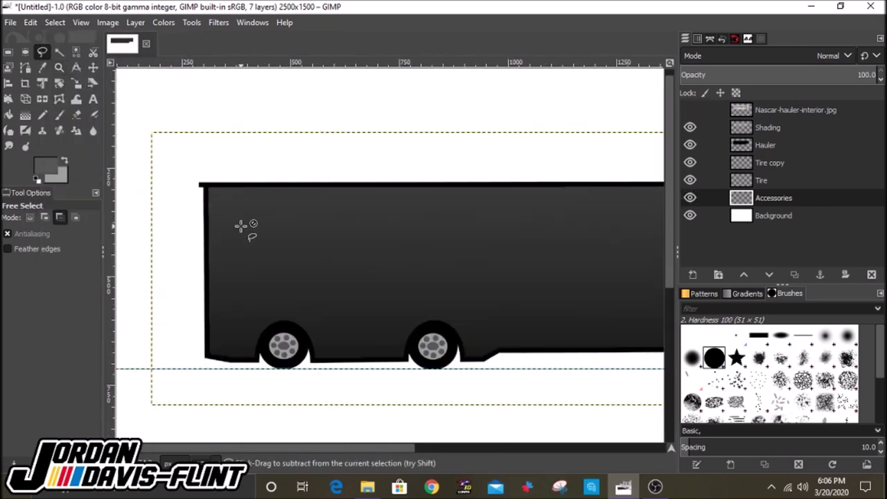
{"action": "key", "text": "Page_Up"}
{"action": "key", "text": "Page_Up"}
{"action": "key", "text": "Page_Up"}
{"action": "key", "text": "shift+ctrl+j"}
{"action": "left_click", "coordinate": [794, 274]}
{"action": "right_click", "coordinate": [757, 163]}
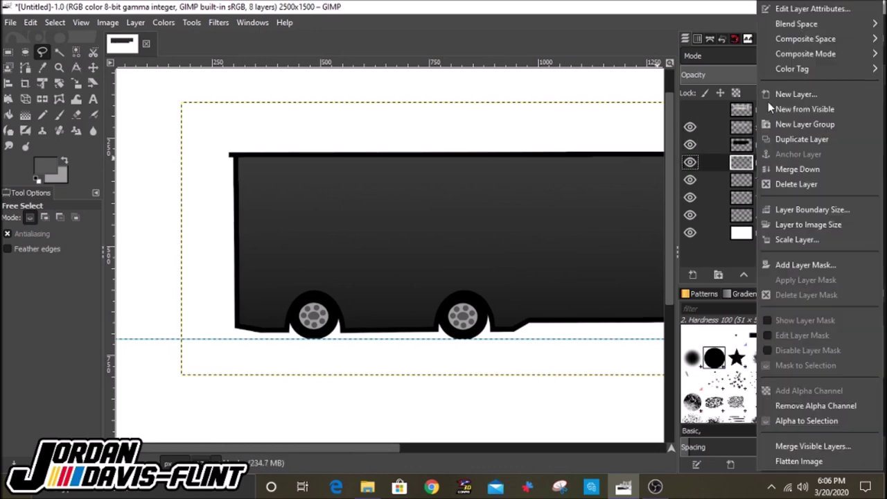
{"action": "left_click", "coordinate": [783, 8]}
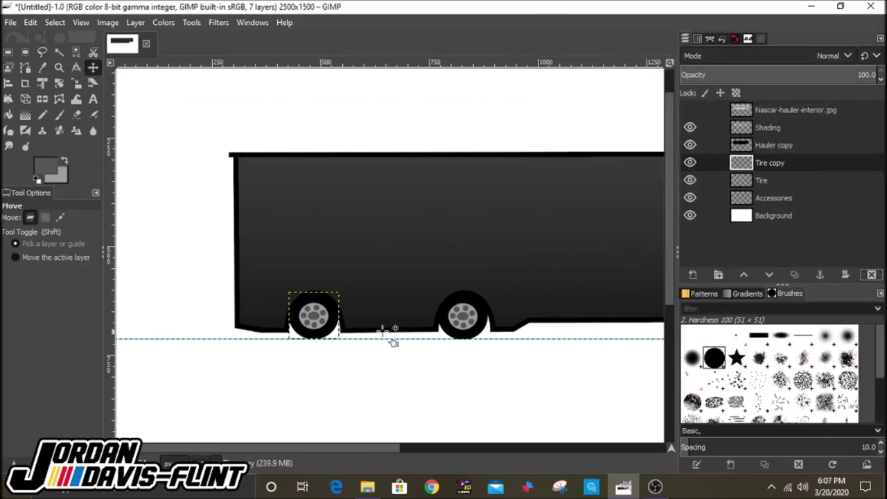
- Show the reference image, duplicate the Shading layer, and turn the lower one into an empty full-opacity layer named Reflectors
{"action": "key", "text": "minus"}
{"action": "key", "text": "minus"}
{"action": "left_click", "coordinate": [689, 109]}
{"action": "key", "text": "Page_Up"}
{"action": "key", "text": "Page_Up"}
{"action": "key", "text": "shift+ctrl+d"}
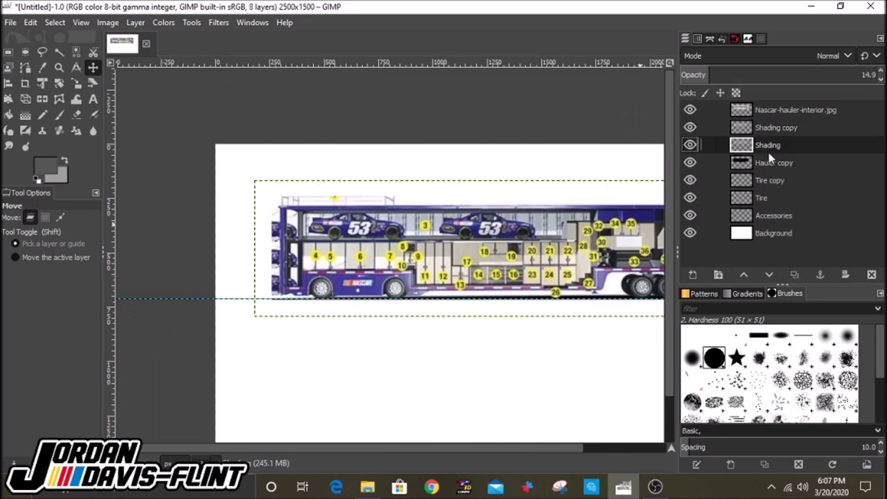
{"action": "right_click", "coordinate": [771, 145]}
{"action": "left_click", "coordinate": [689, 9]}
{"action": "type", "text": "Reflectors"}
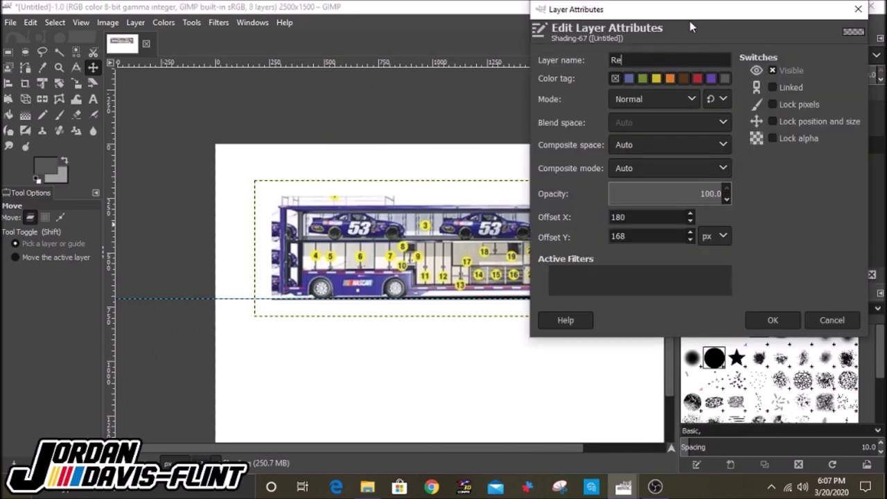
{"action": "key", "text": "Return"}
- Place two horizontal guides along the upper and lower edges of the reference image's lower reflector strip
{"action": "key", "text": "plus"}
{"action": "key", "text": "plus"}
{"action": "key", "text": "plus"}
{"action": "key", "text": "plus"}
{"action": "key", "text": "plus"}
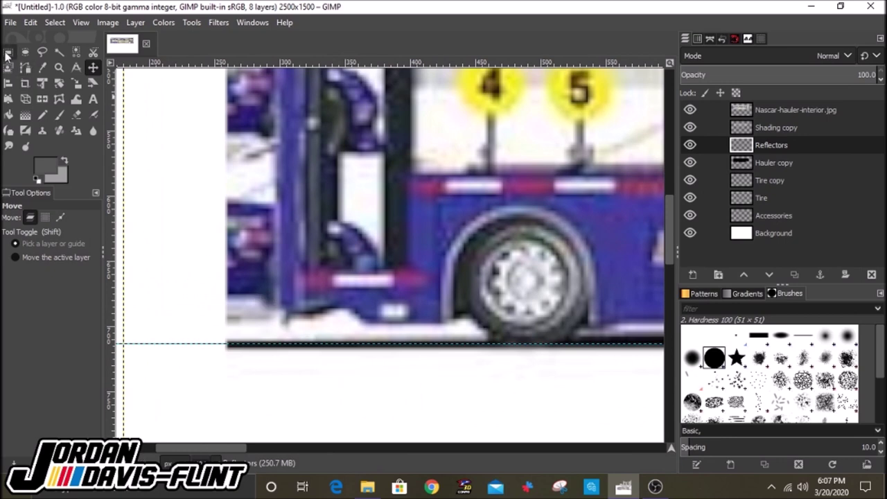
{"action": "key", "text": "r"}
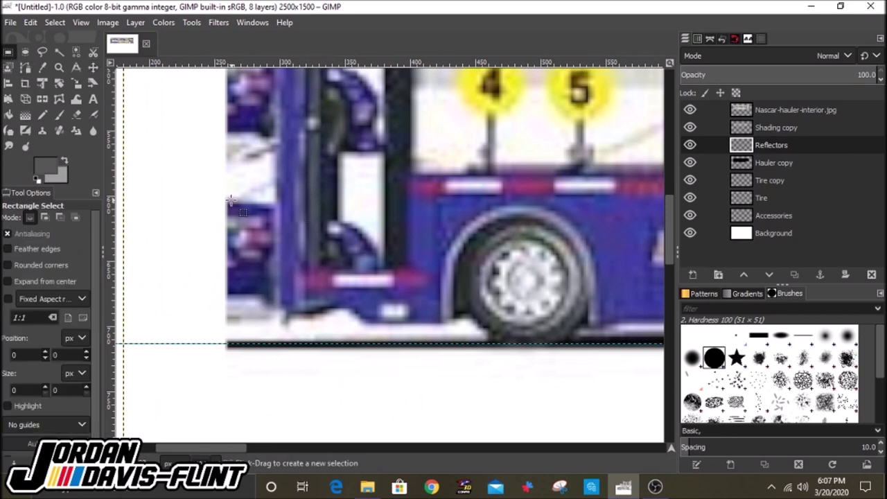
{"action": "key", "text": "minus"}
{"action": "key", "text": "minus"}
{"action": "key", "text": "minus"}
{"action": "key", "text": "minus"}
{"action": "key", "text": "plus"}
{"action": "key", "text": "plus"}
{"action": "key", "text": "plus"}
{"action": "key", "text": "m"}
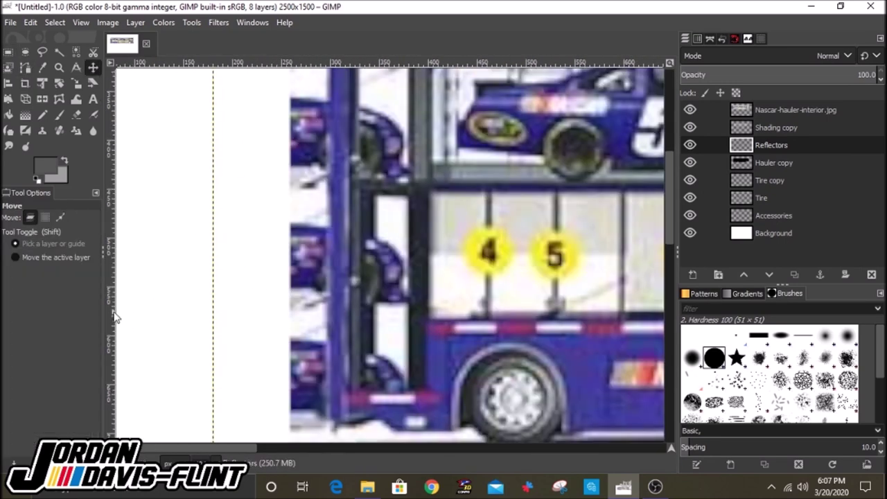
{"action": "key", "text": "minus"}
{"action": "key", "text": "minus"}
{"action": "key", "text": "minus"}
{"action": "key", "text": "minus"}
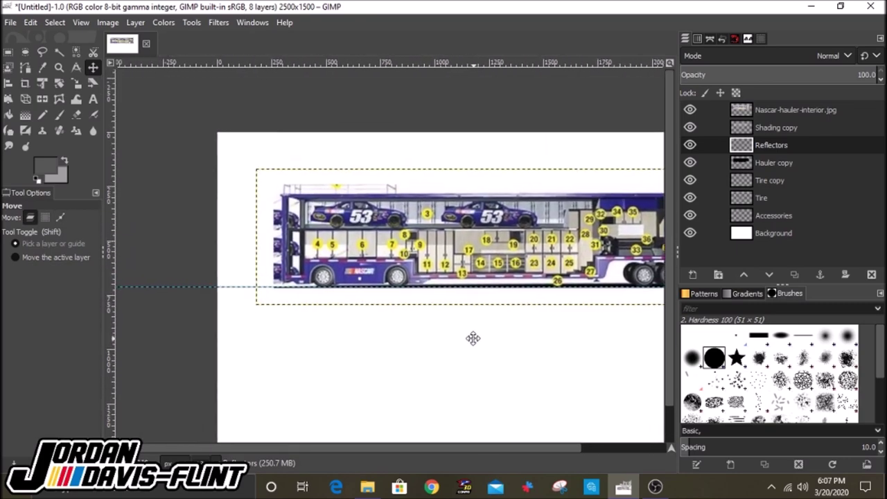
{"action": "key", "text": "plus"}
{"action": "key", "text": "plus"}
{"action": "key", "text": "plus"}
{"action": "key", "text": "plus"}
{"action": "key", "text": "plus"}
{"action": "key", "text": "plus"}
{"action": "left_click_drag", "start_coordinate": [489, 280], "coordinate": [489, 281]}
{"action": "left_click_drag", "start_coordinate": [455, 64], "coordinate": [497, 263]}
- Add three horizontal guides around the reference image's upper reflector strips, above the wheels and along the raised section
{"action": "key", "text": "minus"}
{"action": "key", "text": "minus"}
{"action": "key", "text": "plus"}
{"action": "key", "text": "plus"}
{"action": "key", "text": "plus"}
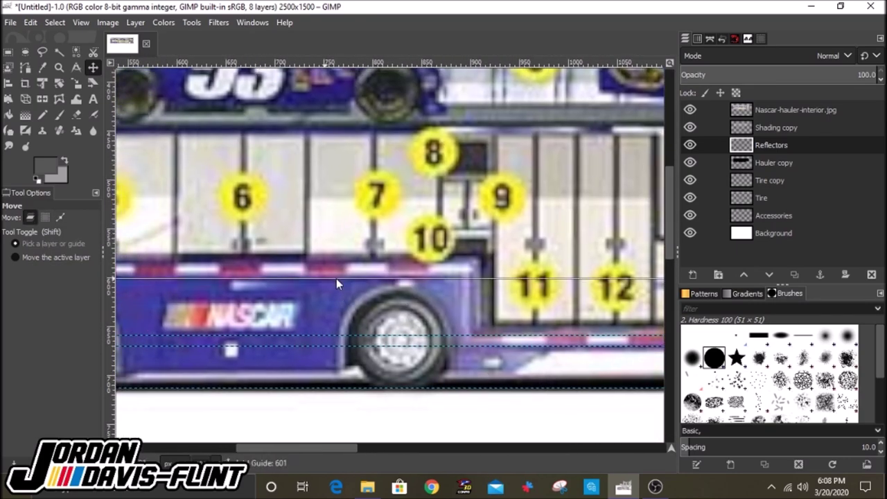
{"action": "key", "text": "minus"}
{"action": "key", "text": "minus"}
{"action": "scroll", "coordinate": [485, 208], "scroll_direction": "right", "scroll_amount": 5}
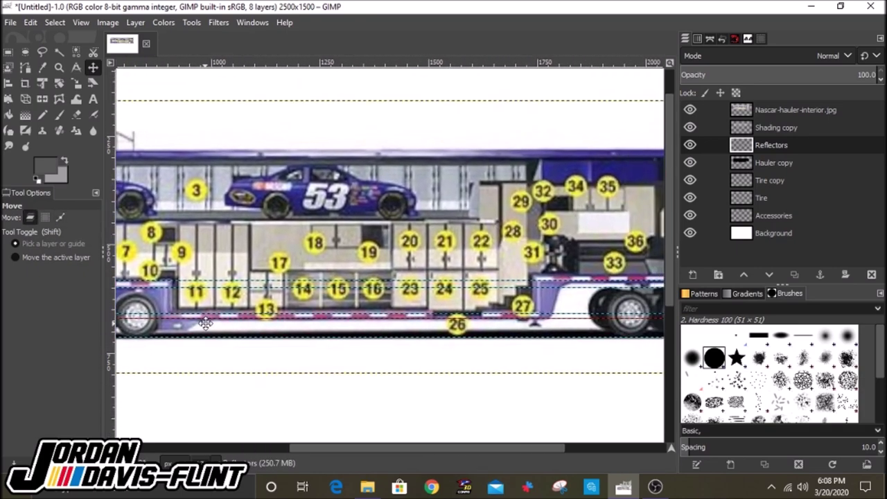
{"action": "key", "text": "plus"}
{"action": "key", "text": "plus"}
{"action": "key", "text": "plus"}
{"action": "key", "text": "minus"}
{"action": "key", "text": "minus"}
{"action": "key", "text": "minus"}
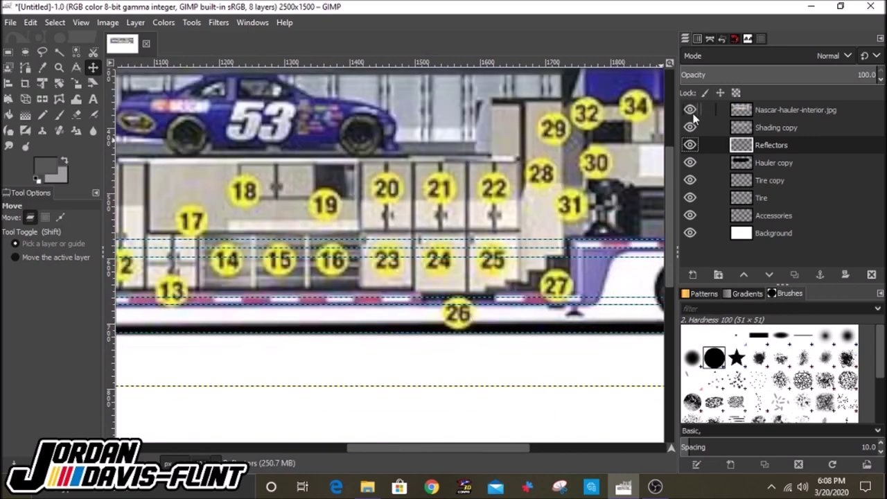
- Hide the reference image, set red as foreground and white as background, and fill a red block between the lower guides at the hauler's rear
{"action": "key", "text": "plus"}
{"action": "key", "text": "plus"}
{"action": "key", "text": "plus"}
{"action": "key", "text": "minus"}
{"action": "key", "text": "minus"}
{"action": "key", "text": "minus"}
{"action": "key", "text": "minus"}
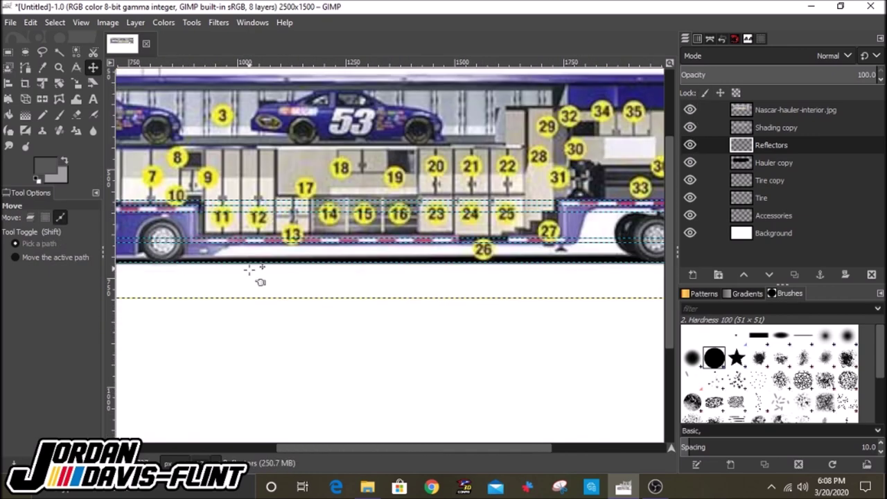
{"action": "key", "text": "plus"}
{"action": "key", "text": "plus"}
{"action": "key", "text": "plus"}
{"action": "key", "text": "r"}
{"action": "left_click", "coordinate": [689, 110]}
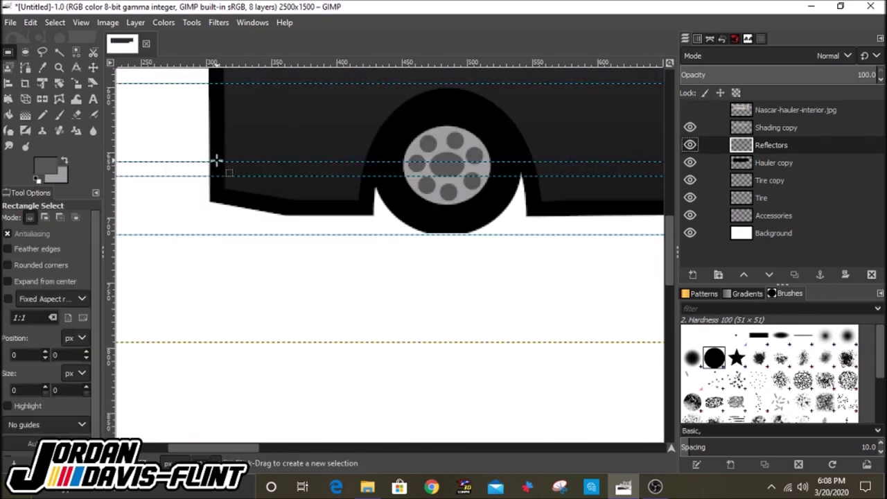
{"action": "left_click", "coordinate": [45, 167]}
{"action": "left_click", "coordinate": [196, 361]}
{"action": "right_click", "coordinate": [272, 221]}
{"action": "left_click", "coordinate": [416, 312]}
- Extend the lower reflector strip with a white block and a 36 × 11 px red block up to the first wheel arch
{"action": "left_click_drag", "start_coordinate": [270, 159], "coordinate": [363, 167]}
{"action": "right_click", "coordinate": [286, 212]}
{"action": "left_click", "coordinate": [426, 329]}
{"action": "right_click", "coordinate": [343, 212]}
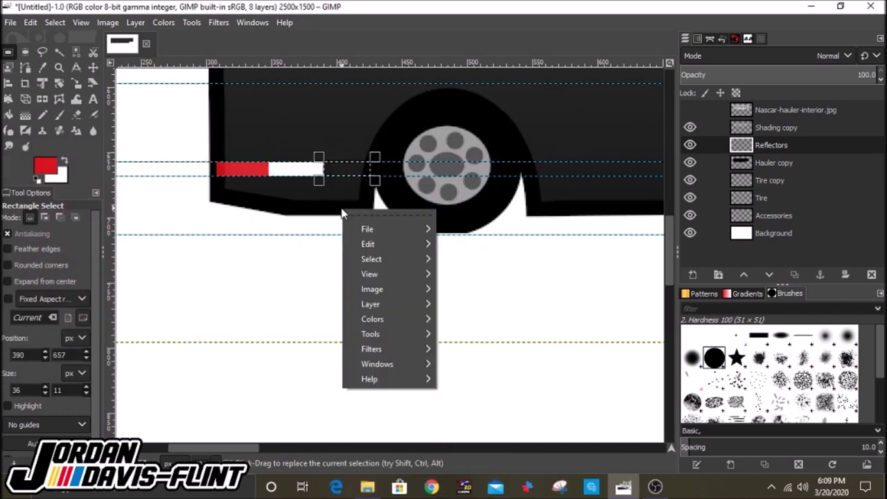
{"action": "left_click", "coordinate": [476, 317]}
- Nudge the guide just above the wheel arch so the upper strip's height matches the lower strip
{"action": "scroll", "coordinate": [343, 287], "scroll_direction": "right", "scroll_amount": 5}
{"action": "scroll", "coordinate": [343, 287], "scroll_direction": "up", "scroll_amount": 3}
{"action": "scroll", "coordinate": [342, 297], "scroll_direction": "down", "scroll_amount": 3}
{"action": "scroll", "coordinate": [259, 232], "scroll_direction": "left", "scroll_amount": 5}
{"action": "scroll", "coordinate": [259, 232], "scroll_direction": "up", "scroll_amount": 4}
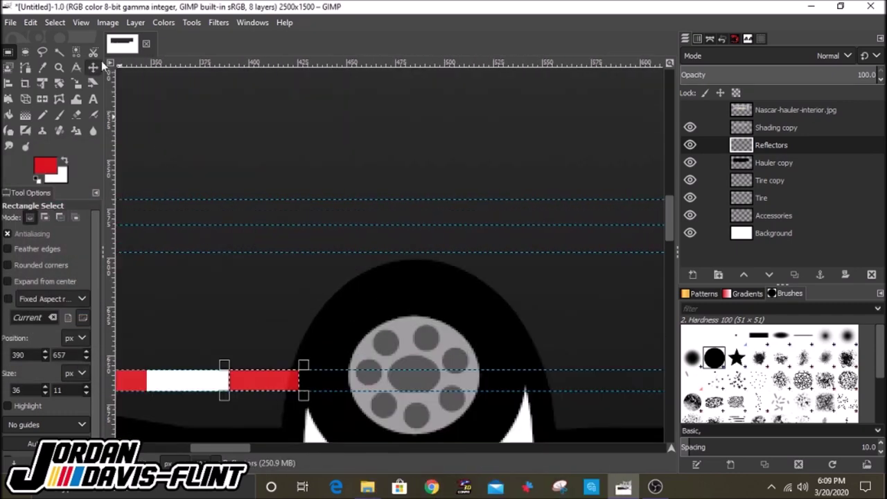
{"action": "key", "text": "m"}
{"action": "left_click_drag", "start_coordinate": [217, 251], "coordinate": [217, 250]}
{"action": "scroll", "coordinate": [283, 248], "scroll_direction": "down", "scroll_amount": 3}
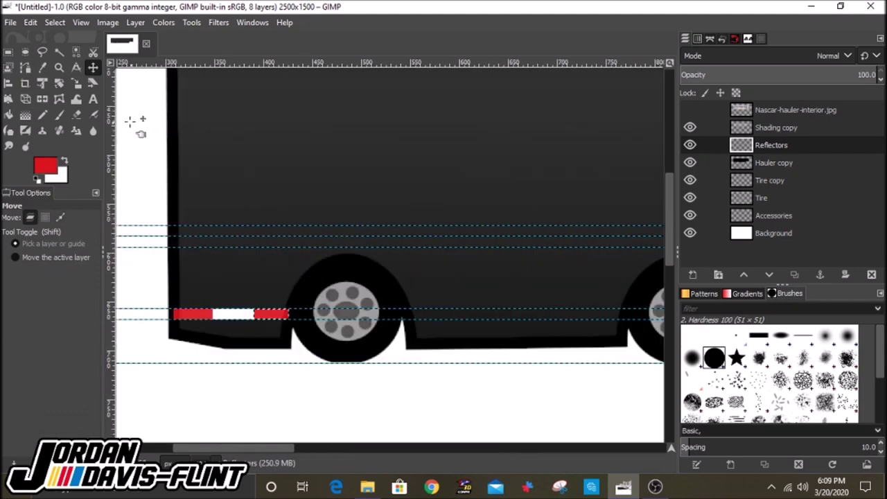
- Start the upper reflector strip above the first tire with a red block and a 47 × 11 px white block
{"action": "scroll", "coordinate": [243, 260], "scroll_direction": "down", "scroll_amount": 1}
{"action": "key", "text": "r"}
{"action": "scroll", "coordinate": [241, 243], "scroll_direction": "up", "scroll_amount": 1}
{"action": "left_click_drag", "start_coordinate": [322, 257], "coordinate": [368, 267]}
{"action": "right_click", "coordinate": [369, 270]}
{"action": "left_click", "coordinate": [509, 387]}
{"action": "right_click", "coordinate": [408, 280]}
{"action": "left_click", "coordinate": [545, 402]}
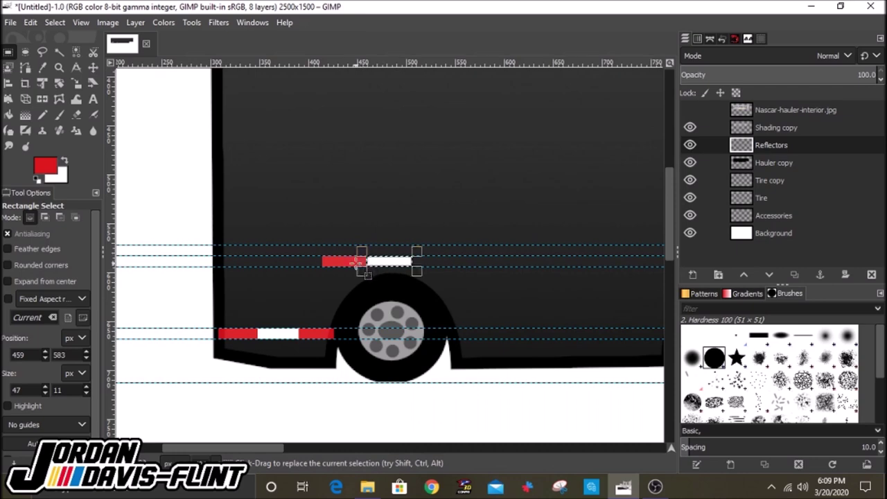
- Continue the upper strip with a 52 × 11 px red block followed by a 47 × 11 px white block
{"action": "scroll", "coordinate": [365, 262], "scroll_direction": "up", "scroll_amount": 2}
{"action": "left_click_drag", "start_coordinate": [565, 261], "coordinate": [561, 262]}
{"action": "scroll", "coordinate": [560, 262], "scroll_direction": "right", "scroll_amount": 3}
{"action": "right_click", "coordinate": [418, 311]}
{"action": "left_click", "coordinate": [544, 387]}
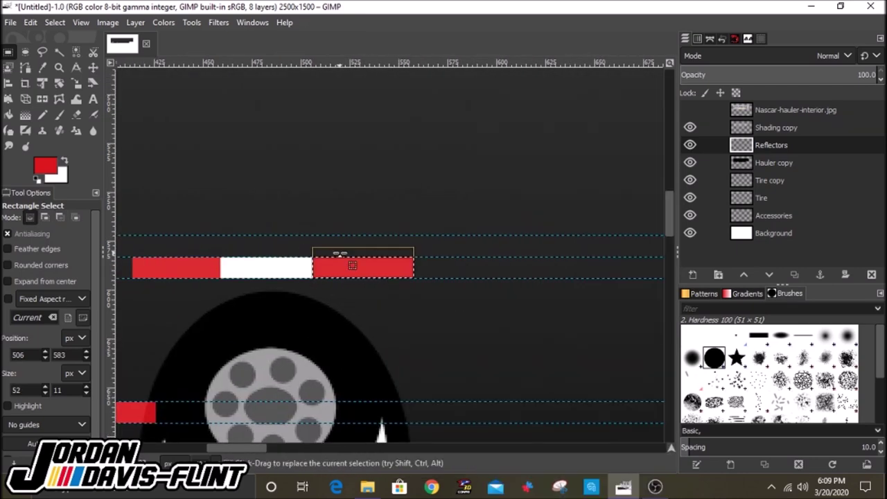
{"action": "right_click", "coordinate": [474, 279]}
{"action": "left_click", "coordinate": [609, 386]}
{"action": "right_click", "coordinate": [477, 297]}
{"action": "left_click", "coordinate": [610, 402]}
{"action": "scroll", "coordinate": [259, 340], "scroll_direction": "right", "scroll_amount": 3}
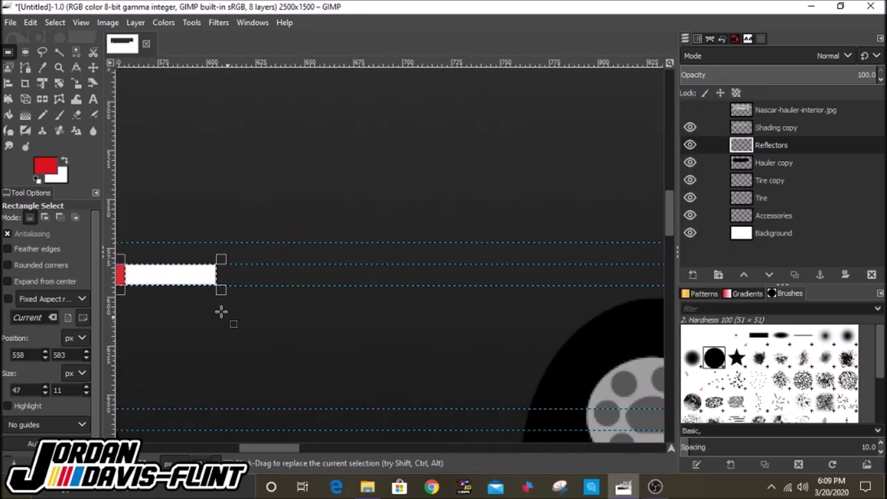
- Extend the upper strip toward the second tire with red and white blocks, ending in a 56 × 11 px red block
{"action": "right_click", "coordinate": [311, 275]}
{"action": "left_click", "coordinate": [450, 312]}
{"action": "left_click_drag", "start_coordinate": [320, 265], "coordinate": [538, 285]}
{"action": "right_click", "coordinate": [401, 305]}
{"action": "left_click", "coordinate": [531, 402]}
{"action": "right_click", "coordinate": [551, 319]}
{"action": "right_click", "coordinate": [479, 318]}
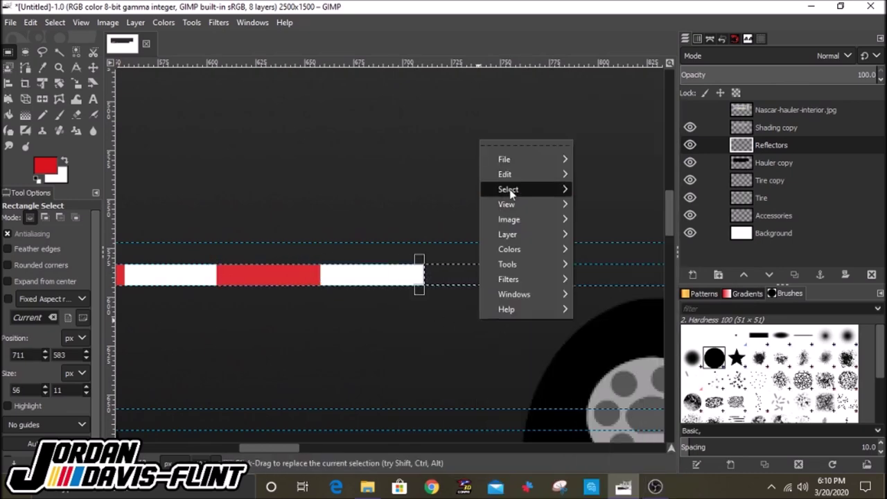
{"action": "left_click", "coordinate": [613, 314]}
- Add a white block and a red block to the upper strip above the second tire
{"action": "scroll", "coordinate": [512, 309], "scroll_direction": "right", "scroll_amount": 5}
{"action": "mouse_move", "coordinate": [256, 256]}
{"action": "left_mouse_down"}
{"action": "mouse_move", "coordinate": [356, 277]}
{"action": "mouse_move", "coordinate": [458, 277]}
{"action": "left_mouse_up"}
{"action": "right_click", "coordinate": [307, 277]}
{"action": "left_click", "coordinate": [430, 331]}
{"action": "right_click", "coordinate": [432, 320]}
{"action": "left_click", "coordinate": [575, 319]}
{"action": "right_click", "coordinate": [529, 326]}
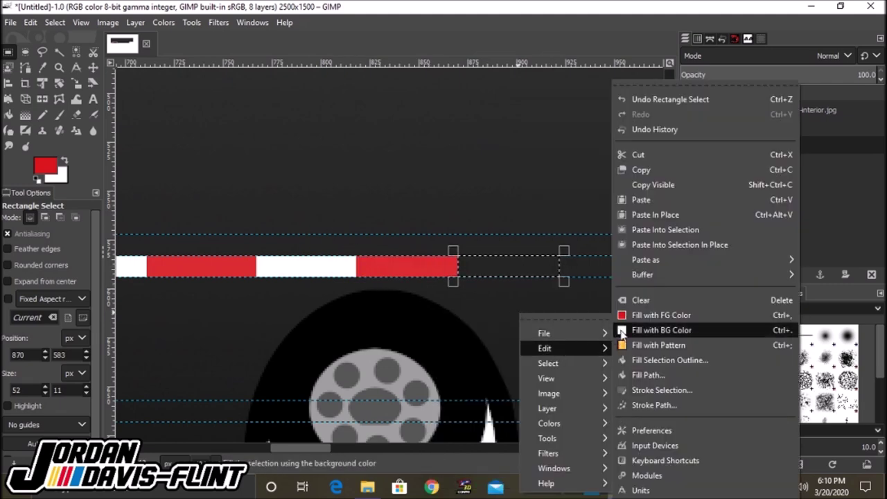
{"action": "left_click", "coordinate": [673, 289]}
{"action": "scroll", "coordinate": [495, 349], "scroll_direction": "down", "scroll_amount": 3}
{"action": "scroll", "coordinate": [477, 313], "scroll_direction": "up", "scroll_amount": 3}
{"action": "left_click", "coordinate": [31, 23]}
{"action": "left_click", "coordinate": [46, 43]}
- End the upper strip with a 28 × 11 px white block just past the second tire
{"action": "left_click_drag", "start_coordinate": [471, 258], "coordinate": [507, 272]}
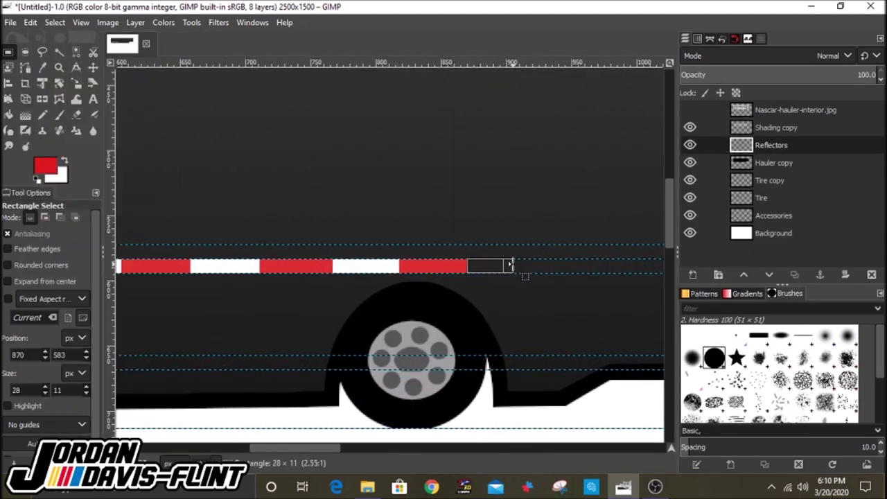
{"action": "scroll", "coordinate": [483, 357], "scroll_direction": "down", "scroll_amount": 3}
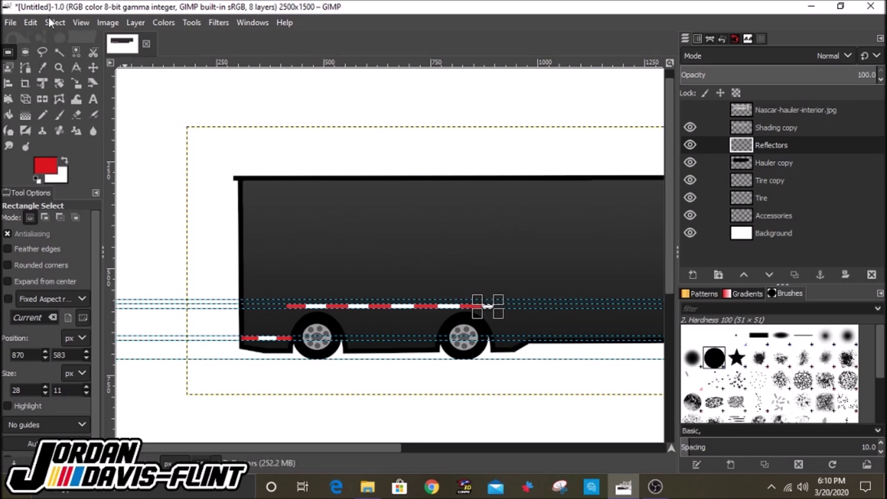
- Select the whole 485 × 11 px upper strip, copy it, and paste it as a new layer
{"action": "scroll", "coordinate": [291, 319], "scroll_direction": "up", "scroll_amount": 4}
{"action": "left_click_drag", "start_coordinate": [340, 224], "coordinate": [565, 239]}
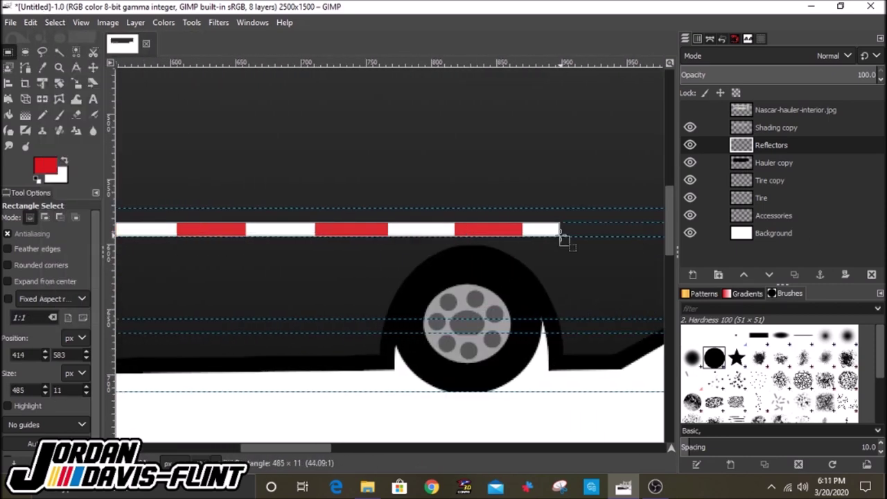
{"action": "key", "text": "ctrl+c"}
{"action": "key", "text": "ctrl+v"}
{"action": "right_click", "coordinate": [783, 145]}
{"action": "left_click", "coordinate": [689, 89]}
- Move the pasted strip down between the lower guides so it runs forward from the second wheel arch
{"action": "key", "text": "m"}
{"action": "scroll", "coordinate": [397, 257], "scroll_direction": "down", "scroll_amount": 1}
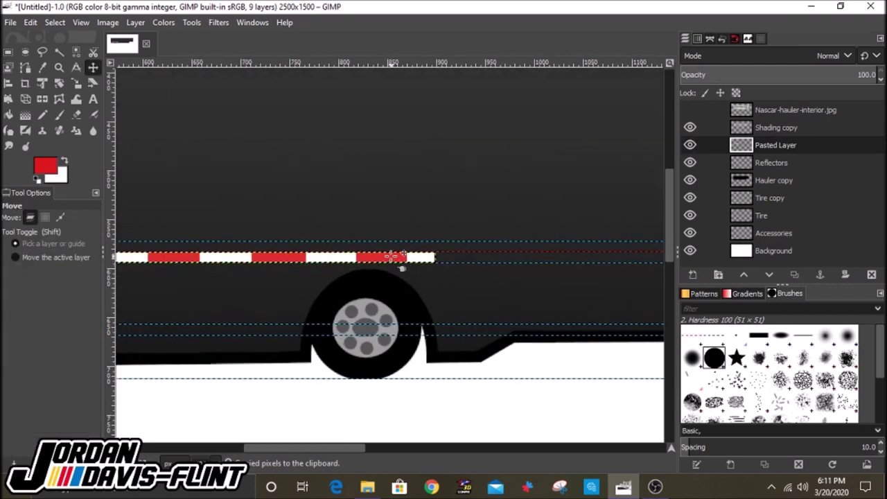
{"action": "scroll", "coordinate": [400, 256], "scroll_direction": "up", "scroll_amount": 2}
{"action": "mouse_move", "coordinate": [400, 256]}
{"action": "left_mouse_down"}
{"action": "mouse_move", "coordinate": [398, 307]}
{"action": "mouse_move", "coordinate": [396, 268]}
{"action": "left_mouse_up"}
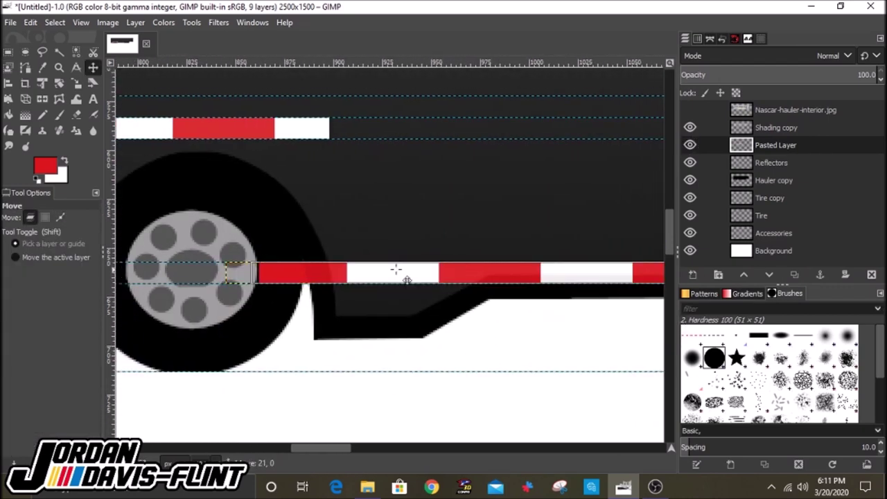
{"action": "scroll", "coordinate": [581, 344], "scroll_direction": "down", "scroll_amount": 3}
{"action": "scroll", "coordinate": [580, 344], "scroll_direction": "up", "scroll_amount": 2}
- Duplicate the pasted strip layer and flip the copy horizontally
{"action": "key", "text": "shift+ctrl+d"}
{"action": "right_click", "coordinate": [424, 377]}
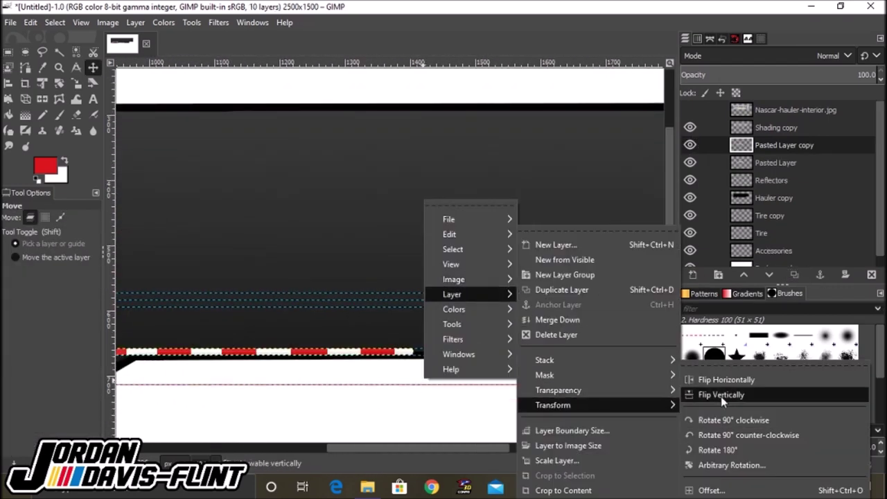
{"action": "left_click", "coordinate": [734, 395]}
{"action": "scroll", "coordinate": [563, 244], "scroll_direction": "down", "scroll_amount": 1}
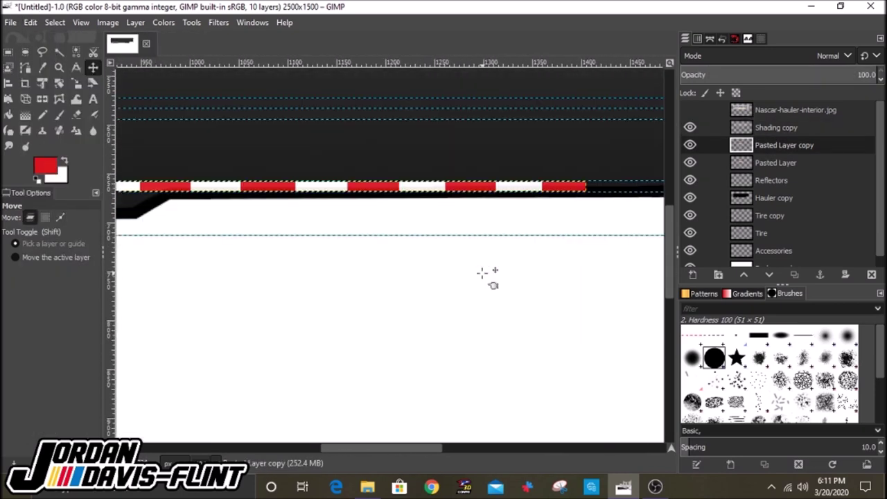
- Hide the Shading copy layer and move the flipped strip along the lower guides to continue the first strip past the landing legs
{"action": "key", "text": "alt+e"}
{"action": "key", "text": "Return"}
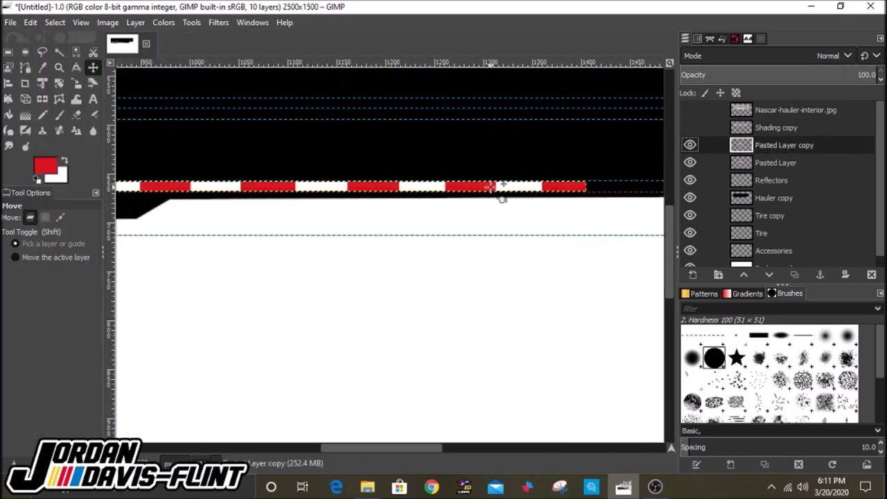
{"action": "scroll", "coordinate": [476, 280], "scroll_direction": "up", "scroll_amount": 1}
{"action": "scroll", "coordinate": [475, 280], "scroll_direction": "right", "scroll_amount": 10}
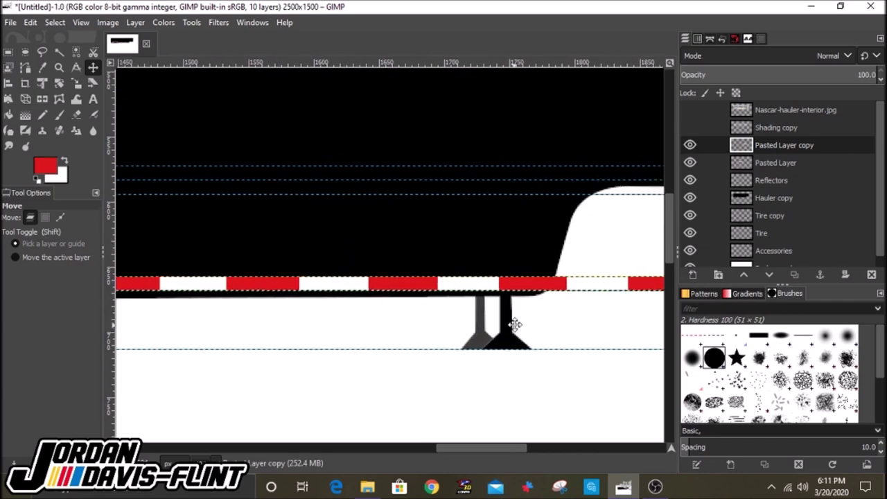
- Crop the flipped strip layer to 341 × 11 px so it ends near the landing legs, within the hauler's lower body
{"action": "scroll", "coordinate": [518, 317], "scroll_direction": "up", "scroll_amount": 3}
{"action": "key", "text": "r"}
{"action": "key", "text": "shift+c"}
{"action": "left_click_drag", "start_coordinate": [471, 199], "coordinate": [356, 242]}
{"action": "scroll", "coordinate": [360, 334], "scroll_direction": "down", "scroll_amount": 5}
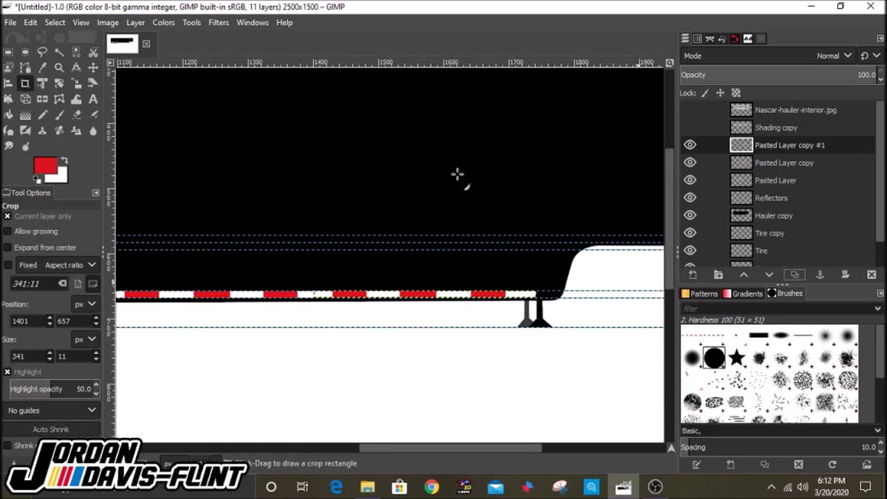
- Move Pasted Layer copy #1 up between the upper guides on the hauler's raised front section and crop it to 260 × 11 px
{"action": "key", "text": "m"}
{"action": "left_click_drag", "start_coordinate": [410, 313], "coordinate": [416, 256]}
{"action": "scroll", "coordinate": [447, 252], "scroll_direction": "up", "scroll_amount": 2}
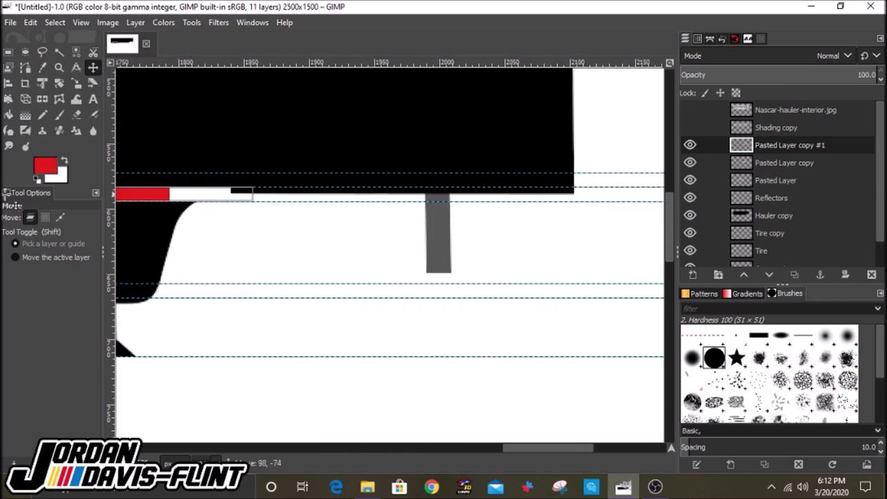
{"action": "scroll", "coordinate": [447, 253], "scroll_direction": "down", "scroll_amount": 2}
{"action": "key", "text": "shift+c"}
{"action": "scroll", "coordinate": [390, 252], "scroll_direction": "up", "scroll_amount": 4}
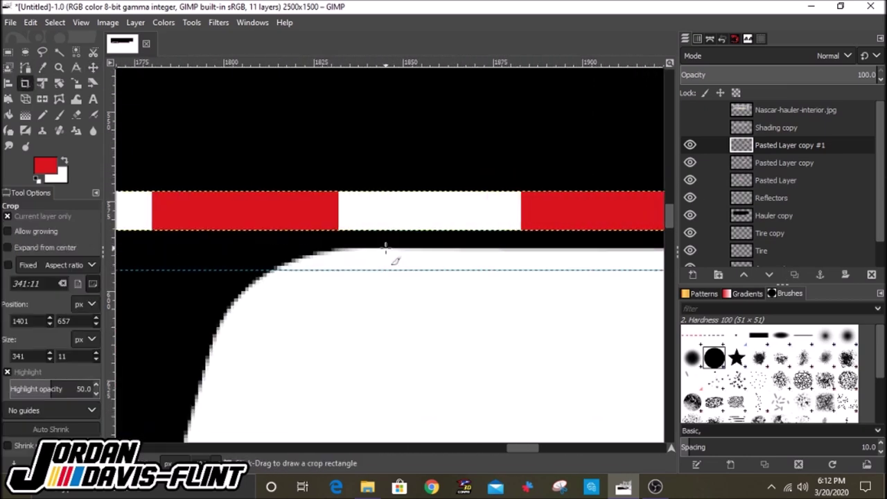
{"action": "left_click", "coordinate": [377, 238]}
{"action": "scroll", "coordinate": [377, 238], "scroll_direction": "down", "scroll_amount": 2}
- Merge the duplicated reflector strip layers down into Pasted Layer
{"action": "right_click", "coordinate": [779, 145]}
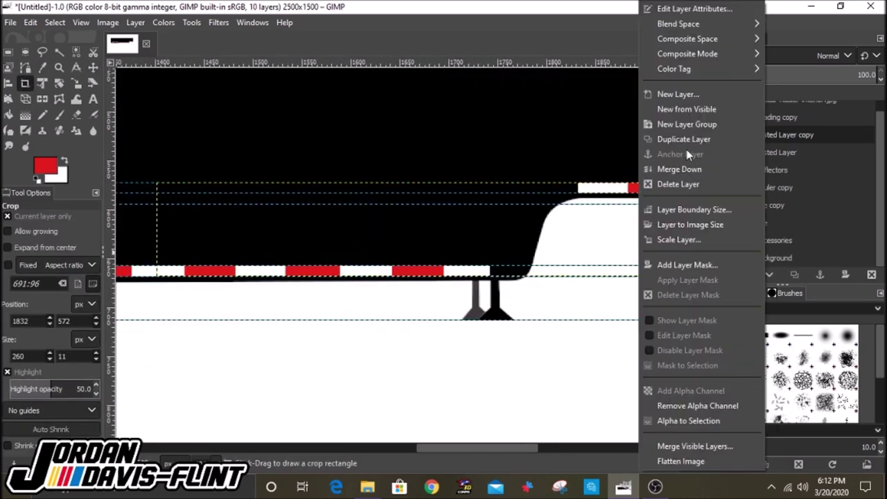
{"action": "left_click", "coordinate": [693, 168]}
- Delete the shading inside a rectangle of about 517 × 175 px around both wheels on the Shading copy layer
{"action": "scroll", "coordinate": [370, 316], "scroll_direction": "down", "scroll_amount": 2}
{"action": "key", "text": "r"}
{"action": "scroll", "coordinate": [243, 228], "scroll_direction": "up", "scroll_amount": 3}
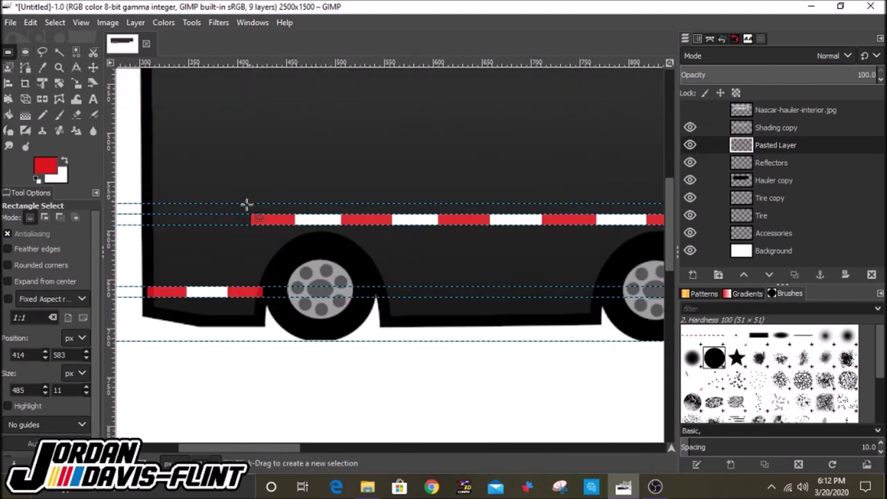
{"action": "left_click_drag", "start_coordinate": [239, 206], "coordinate": [579, 374]}
{"action": "scroll", "coordinate": [357, 367], "scroll_direction": "down", "scroll_amount": 2}
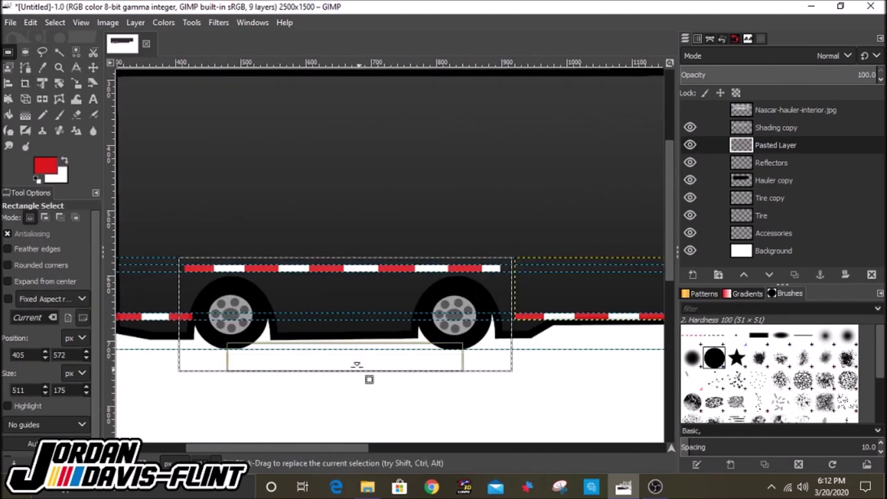
{"action": "right_click", "coordinate": [258, 293]}
{"action": "key", "text": "Escape"}
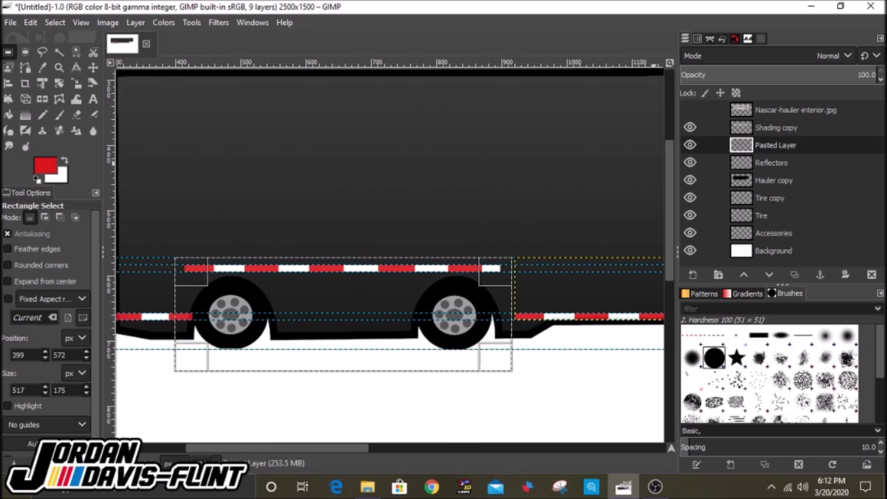
{"action": "left_click", "coordinate": [776, 128]}
{"action": "key", "text": "Delete"}
- Delete the shading along the hauler's lower edge behind the reflector strips, from the rear end to the landing legs
{"action": "scroll", "coordinate": [211, 282], "scroll_direction": "left", "scroll_amount": 2}
{"action": "scroll", "coordinate": [320, 365], "scroll_direction": "right", "scroll_amount": 5}
{"action": "left_click_drag", "start_coordinate": [277, 340], "coordinate": [582, 408]}
{"action": "scroll", "coordinate": [312, 291], "scroll_direction": "down", "scroll_amount": 2}
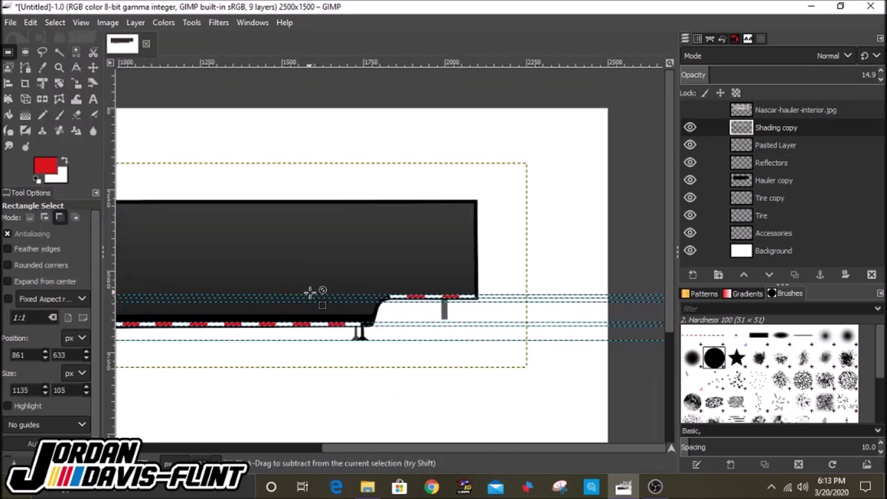
{"action": "scroll", "coordinate": [312, 309], "scroll_direction": "left", "scroll_amount": 3}
{"action": "key", "text": "m"}
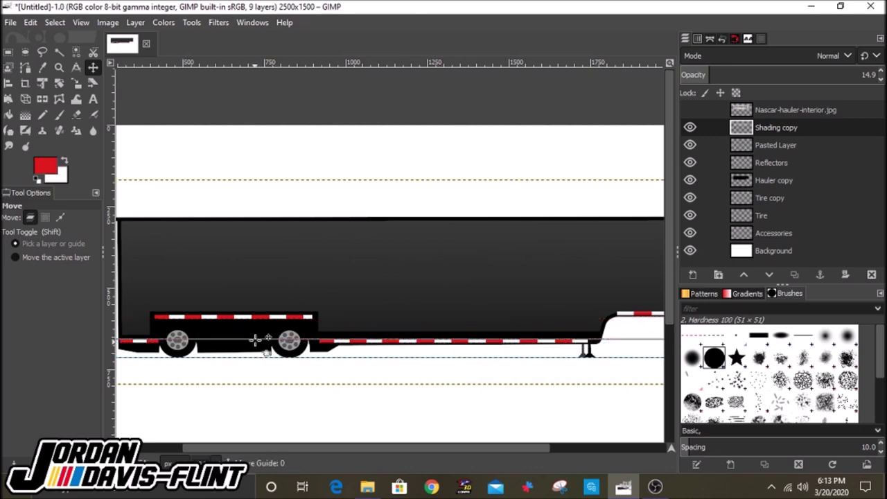
{"action": "left_click", "coordinate": [255, 340]}
{"action": "left_click", "coordinate": [163, 22]}
{"action": "left_click", "coordinate": [184, 372]}
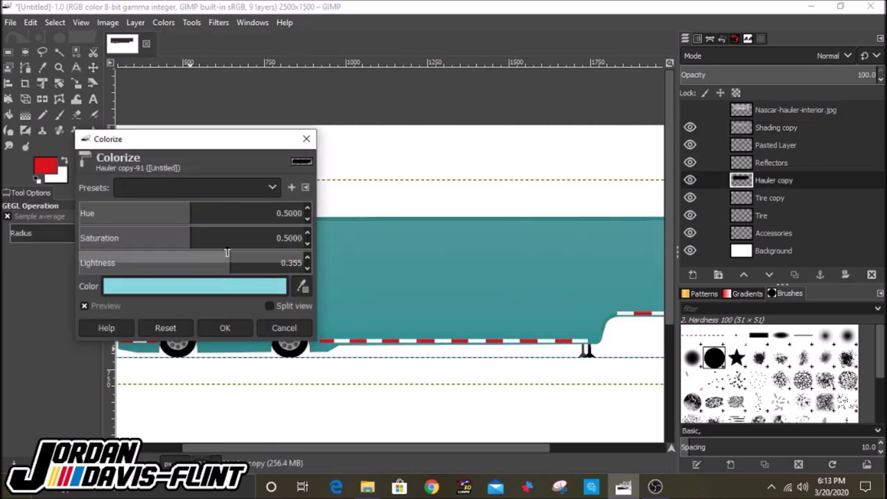
{"action": "left_click_drag", "start_coordinate": [119, 138], "coordinate": [467, 97]}
{"action": "mouse_move", "coordinate": [574, 236]}
{"action": "left_mouse_down"}
{"action": "mouse_move", "coordinate": [630, 222]}
{"action": "mouse_move", "coordinate": [581, 231]}
{"action": "mouse_move", "coordinate": [578, 224]}
{"action": "left_mouse_up"}
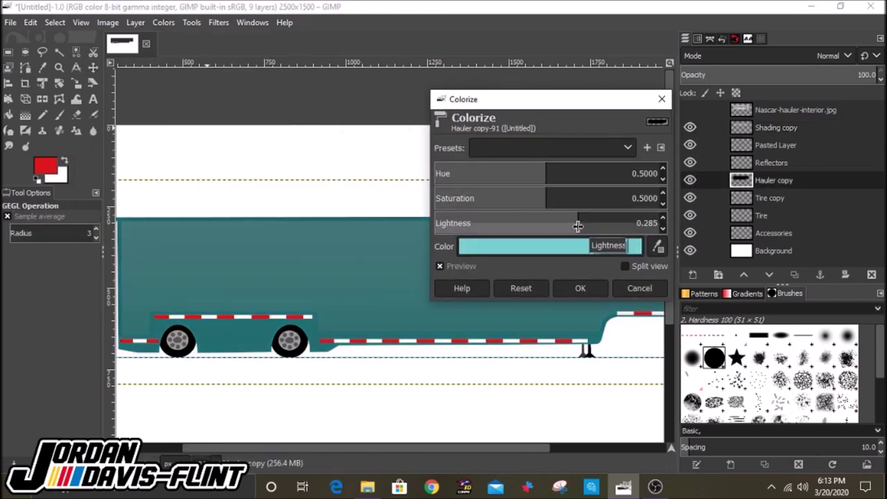
{"action": "left_click", "coordinate": [639, 288]}
- Remove the reference image layer and create a layer group holding the Shading copy, Pasted Layer and Reflectors layers
{"action": "left_click", "coordinate": [776, 128]}
{"action": "left_click", "coordinate": [717, 274]}
{"action": "mouse_move", "coordinate": [743, 119]}
{"action": "left_mouse_down"}
{"action": "mouse_move", "coordinate": [759, 132]}
{"action": "mouse_move", "coordinate": [769, 123]}
{"action": "left_mouse_up"}
{"action": "left_click", "coordinate": [780, 158]}
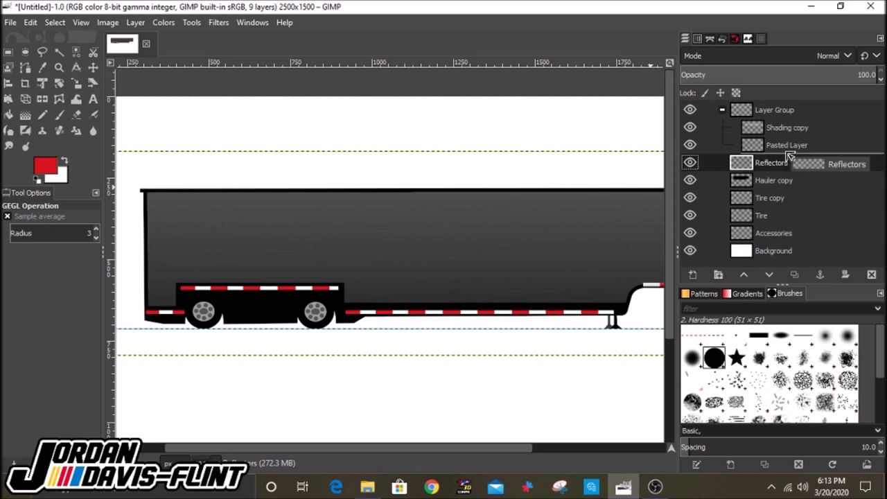
- Merge Pasted Layer into Reflectors and move the Hauler copy, Tire copy, Tire and Accessories layers into the layer group
{"action": "right_click", "coordinate": [785, 153]}
{"action": "left_click", "coordinate": [688, 182]}
{"action": "left_click", "coordinate": [783, 197]}
{"action": "left_click_drag", "start_coordinate": [783, 198], "coordinate": [769, 181]}
{"action": "left_click_drag", "start_coordinate": [769, 215], "coordinate": [769, 201]}
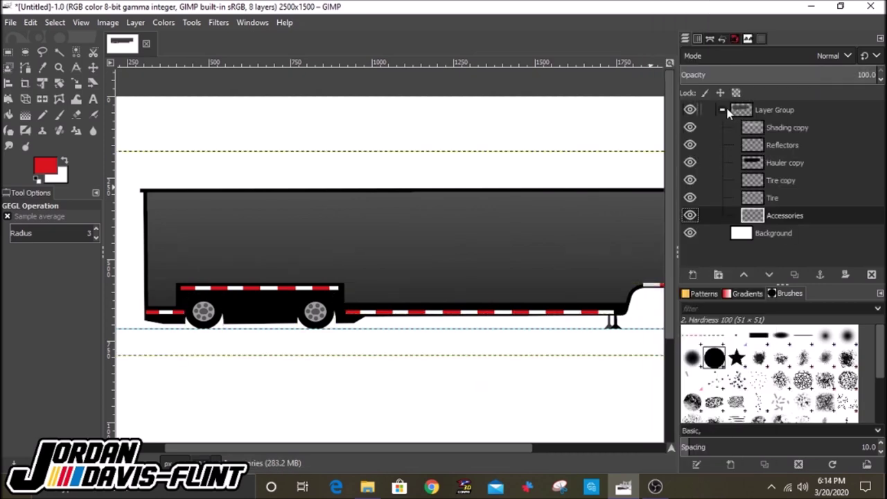
- Duplicate the hauler layer group and flip the copy horizontally
{"action": "left_click", "coordinate": [722, 110]}
{"action": "key", "text": "shift+ctrl+d"}
{"action": "right_click", "coordinate": [482, 234]}
{"action": "mouse_move", "coordinate": [527, 323]}
{"action": "left_click", "coordinate": [769, 405]}
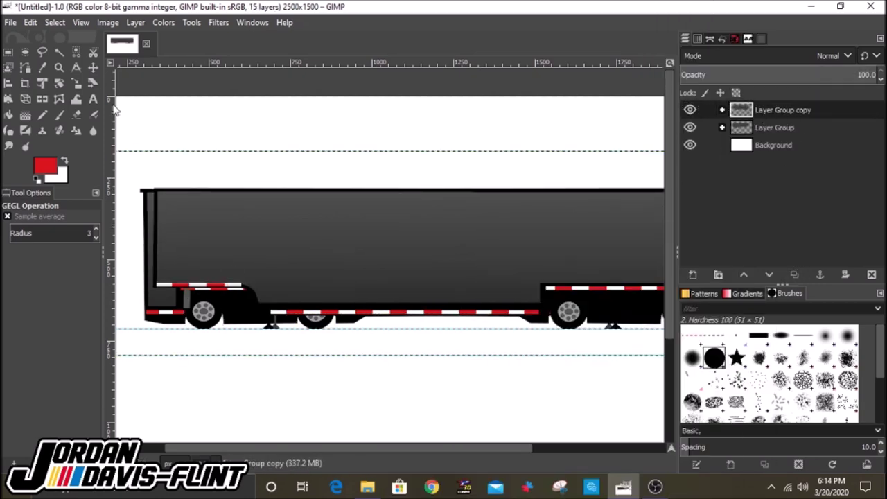
- Move the flipped hauler group below the original hauler, keeping its size at 2072 × 628 px
{"action": "key", "text": "shift+s"}
{"action": "left_click", "coordinate": [432, 401]}
{"action": "left_click_drag", "start_coordinate": [432, 402], "coordinate": [451, 370]}
{"action": "key", "text": "minus"}
{"action": "left_click_drag", "start_coordinate": [439, 278], "coordinate": [446, 292]}
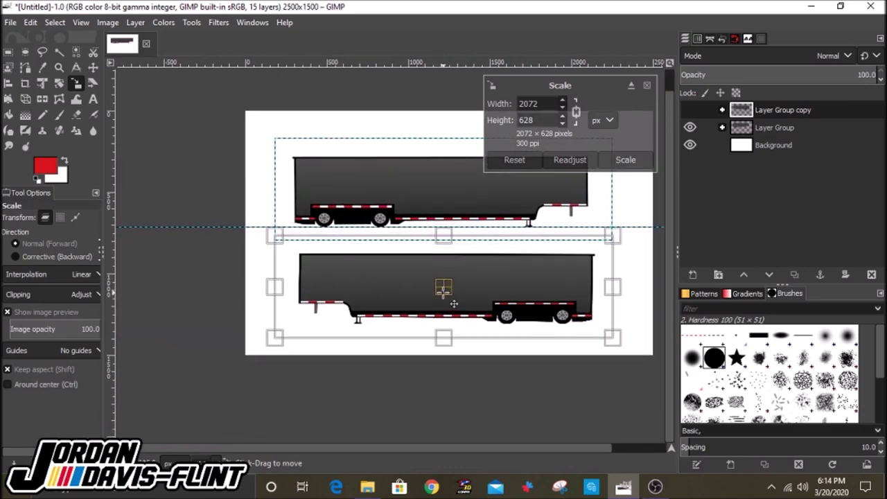
{"action": "left_click", "coordinate": [626, 160]}
- Shift the original hauler group slightly so it lines up directly above the flipped hauler
{"action": "left_click_drag", "start_coordinate": [455, 162], "coordinate": [451, 195]}
{"action": "left_click", "coordinate": [626, 159]}
{"action": "key", "text": "m"}
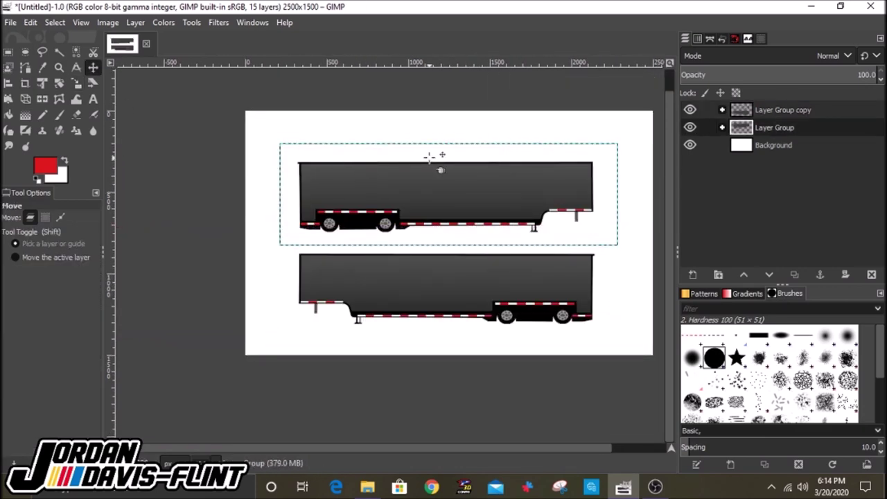
{"action": "key", "text": "shift+ctrl+j"}
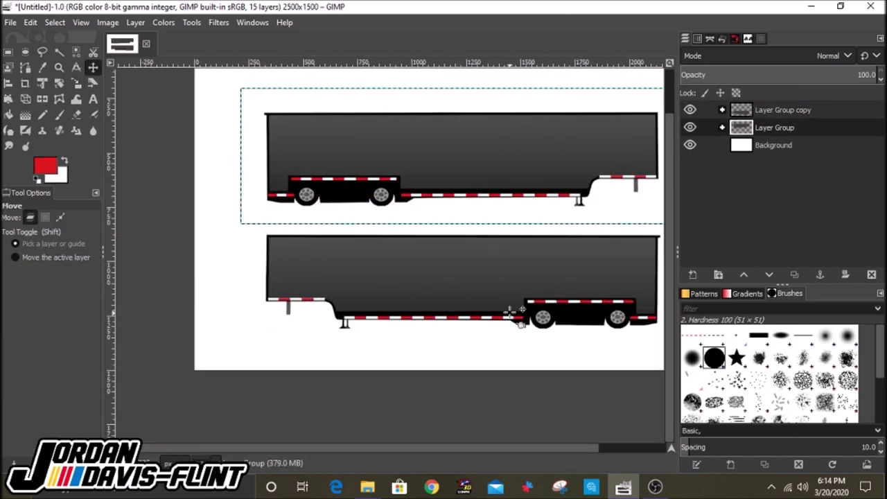
- Insert the NCS.png logo into the copied hauler group above Hauler copy #1 and scale it down
{"action": "left_click", "coordinate": [722, 109]}
{"action": "key", "text": "super+e"}
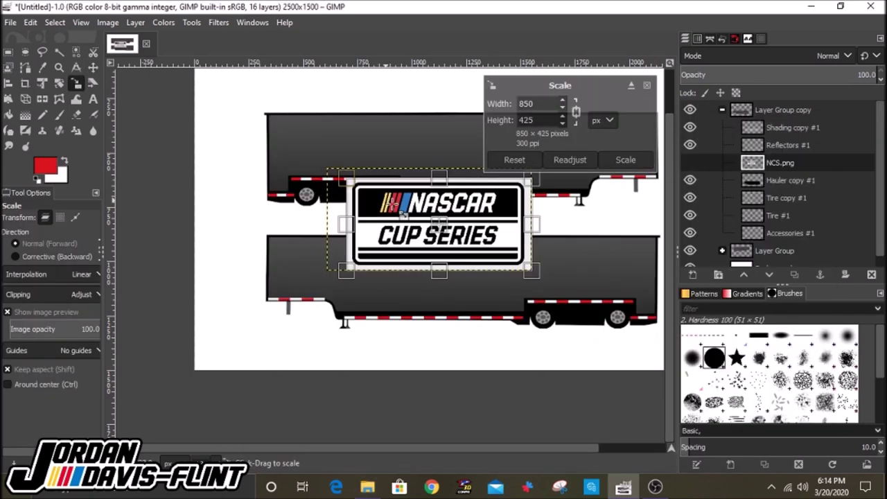
{"action": "key", "text": "Return"}
- Delete the background around the NASCAR Cup Series logo using Fuzzy Select and clear the selection
{"action": "key", "text": "u"}
{"action": "key", "text": "Delete"}
{"action": "left_click", "coordinate": [55, 22]}
{"action": "left_click", "coordinate": [70, 52]}
{"action": "left_click", "coordinate": [77, 82]}
{"action": "left_click", "coordinate": [444, 229]}
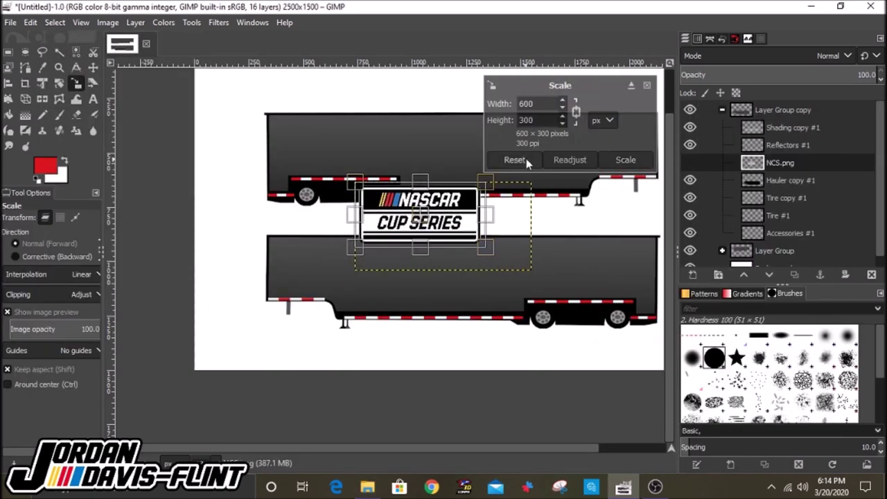
{"action": "left_click", "coordinate": [647, 84]}
- Clear the leftover area around the logo, and scale the logo to 479 × 240 px on the middle of the upper hauler's side
{"action": "key", "text": "u"}
{"action": "left_click", "coordinate": [359, 263]}
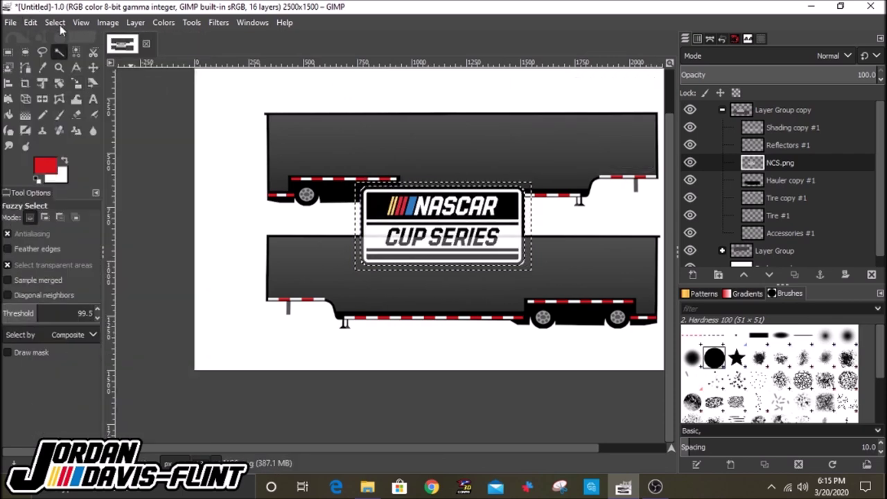
{"action": "left_click", "coordinate": [76, 82]}
{"action": "left_click", "coordinate": [487, 257]}
{"action": "left_click_drag", "start_coordinate": [488, 257], "coordinate": [461, 151]}
{"action": "scroll", "coordinate": [551, 192], "scroll_direction": "up", "scroll_amount": 1}
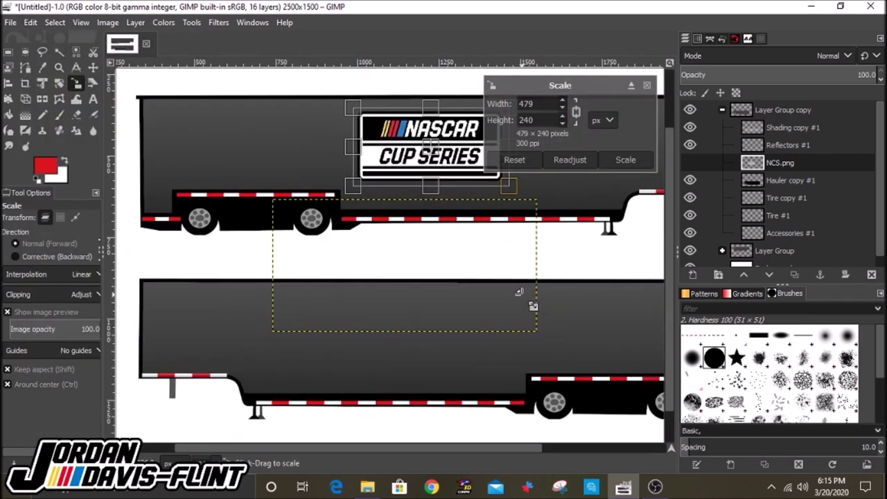
{"action": "scroll", "coordinate": [519, 291], "scroll_direction": "down", "scroll_amount": 2}
{"action": "scroll", "coordinate": [535, 307], "scroll_direction": "up", "scroll_amount": 1}
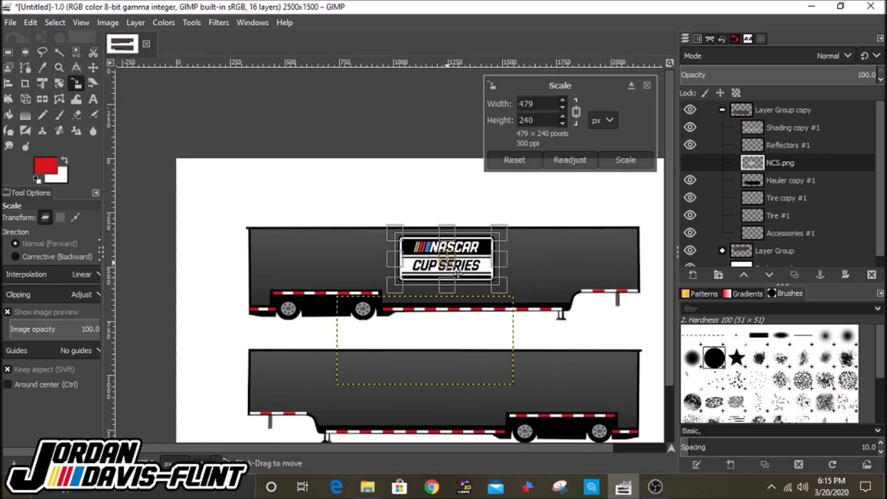
{"action": "key", "text": "Return"}
- Duplicate the NCS.png logo into the original hauler's group and place the other logo on the middle of the lower hauler's side
{"action": "left_click_drag", "start_coordinate": [795, 249], "coordinate": [752, 224]}
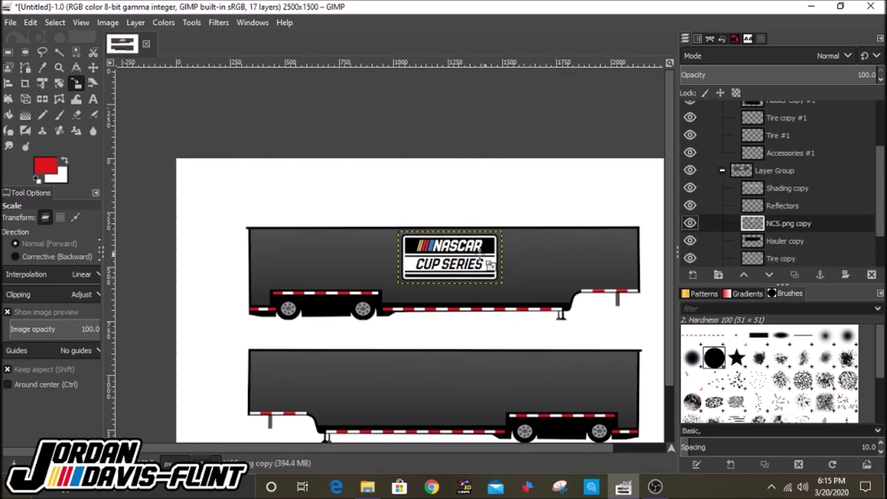
{"action": "key", "text": "m"}
{"action": "left_click_drag", "start_coordinate": [465, 281], "coordinate": [465, 336]}
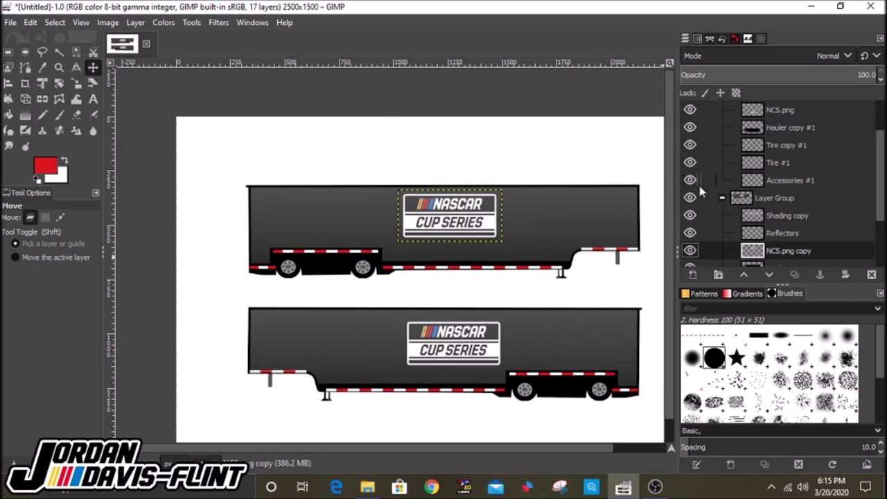
{"action": "scroll", "coordinate": [733, 211], "scroll_direction": "up", "scroll_amount": 3}
{"action": "scroll", "coordinate": [733, 212], "scroll_direction": "down", "scroll_amount": 3}
{"action": "left_click", "coordinate": [464, 372]}
{"action": "left_click_drag", "start_coordinate": [465, 372], "coordinate": [463, 365]}
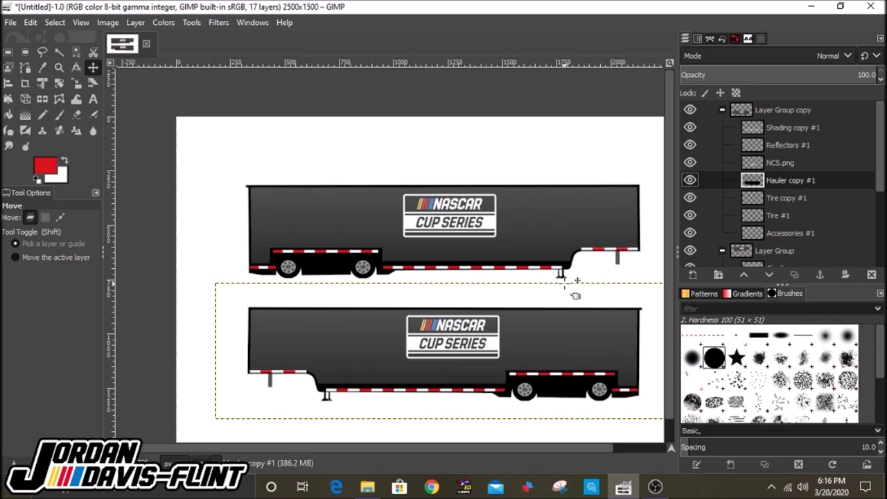
- Select a stripe about 9 px high across the lower hauler, level with the logo's middle white line
{"action": "scroll", "coordinate": [253, 204], "scroll_direction": "up", "scroll_amount": 3}
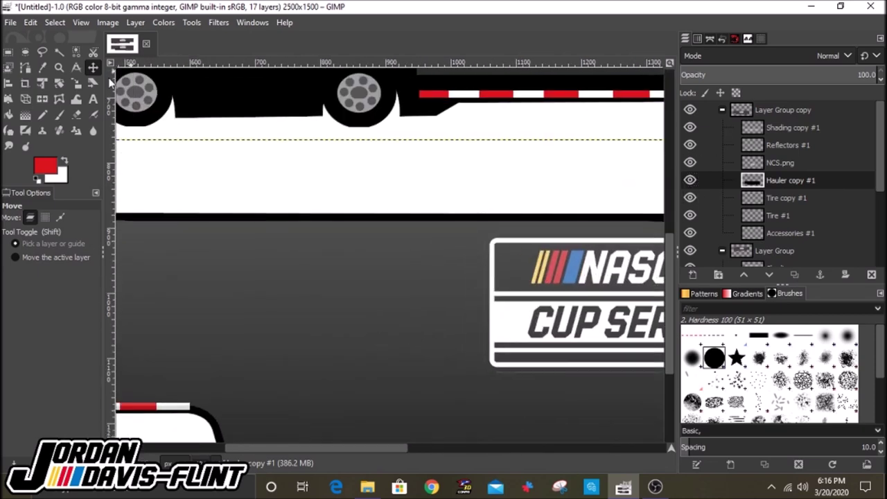
{"action": "left_click", "coordinate": [8, 52]}
{"action": "left_click_drag", "start_coordinate": [511, 297], "coordinate": [138, 307]}
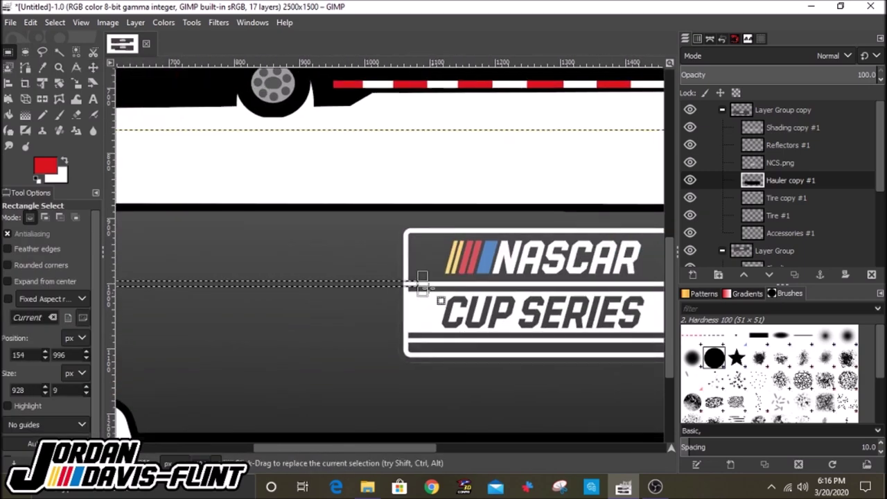
{"action": "left_click_drag", "start_coordinate": [428, 300], "coordinate": [815, 280]}
{"action": "scroll", "coordinate": [461, 358], "scroll_direction": "left", "scroll_amount": 5}
{"action": "left_click", "coordinate": [164, 22]}
{"action": "left_click", "coordinate": [194, 39]}
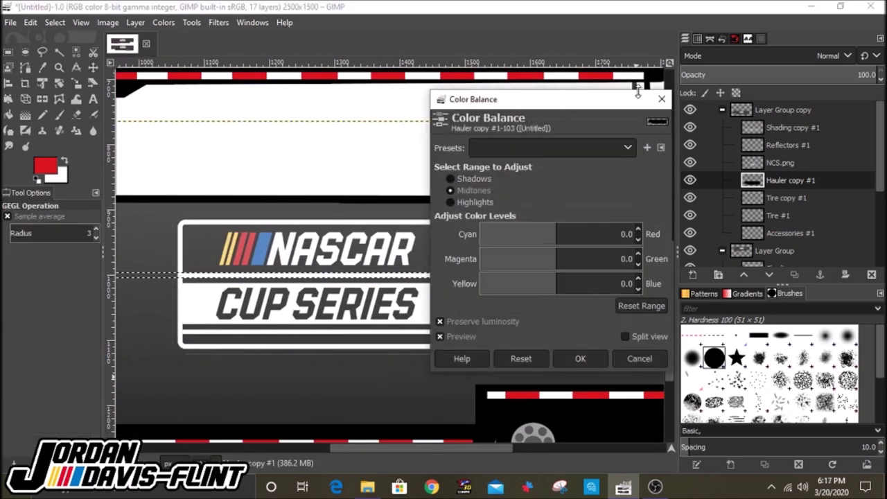
{"action": "key", "text": "Escape"}
- Colorize the selected stripe white on the Hauler copy #1 layer
{"action": "left_click", "coordinate": [163, 22]}
{"action": "left_click", "coordinate": [184, 371]}
{"action": "left_click", "coordinate": [637, 286]}
{"action": "scroll", "coordinate": [388, 250], "scroll_direction": "left", "scroll_amount": 5}
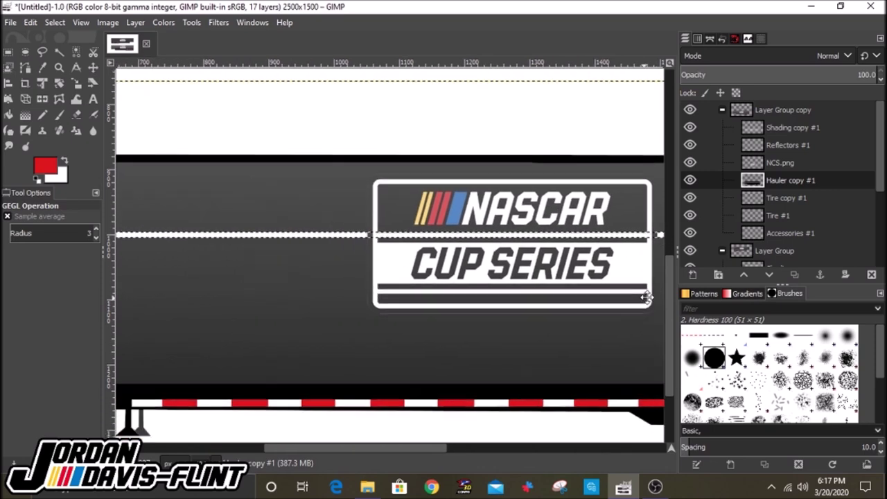
- Select a 2158 × 8 px stripe across the lower hauler level with the logo's lower white line, colorize it white and deselect
{"action": "left_click_drag", "start_coordinate": [24, 298], "coordinate": [180, 293]}
{"action": "scroll", "coordinate": [279, 368], "scroll_direction": "right", "scroll_amount": 10}
{"action": "left_click_drag", "start_coordinate": [416, 322], "coordinate": [584, 307]}
{"action": "scroll", "coordinate": [401, 340], "scroll_direction": "left", "scroll_amount": 5}
{"action": "scroll", "coordinate": [326, 150], "scroll_direction": "up", "scroll_amount": 2}
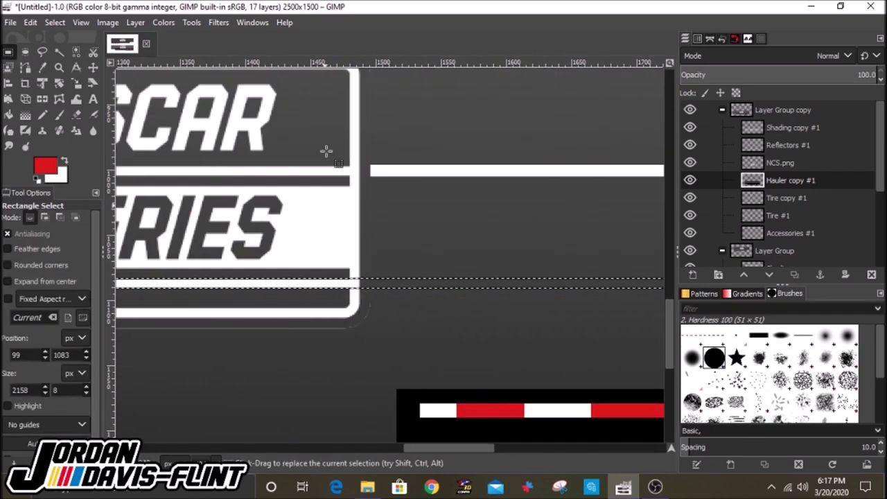
{"action": "key", "text": "ctrl+shift+f"}
{"action": "left_click_drag", "start_coordinate": [548, 222], "coordinate": [666, 223]}
{"action": "left_click", "coordinate": [591, 289]}
{"action": "left_click", "coordinate": [55, 23]}
{"action": "left_click", "coordinate": [71, 56]}
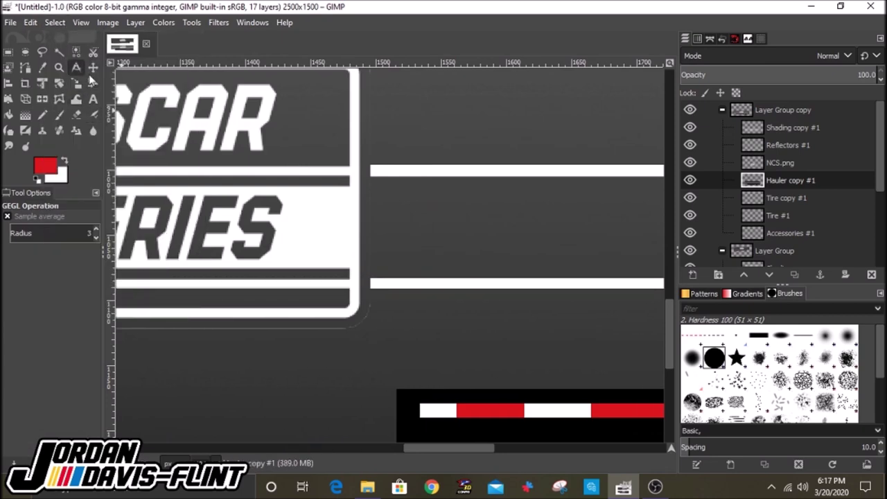
- Select the 64 px high band between the two white stripes across the lower hauler and apply Colorize to it
{"action": "key", "text": "r"}
{"action": "key", "text": "shift+ctrl+j"}
{"action": "left_click_drag", "start_coordinate": [408, 247], "coordinate": [560, 247]}
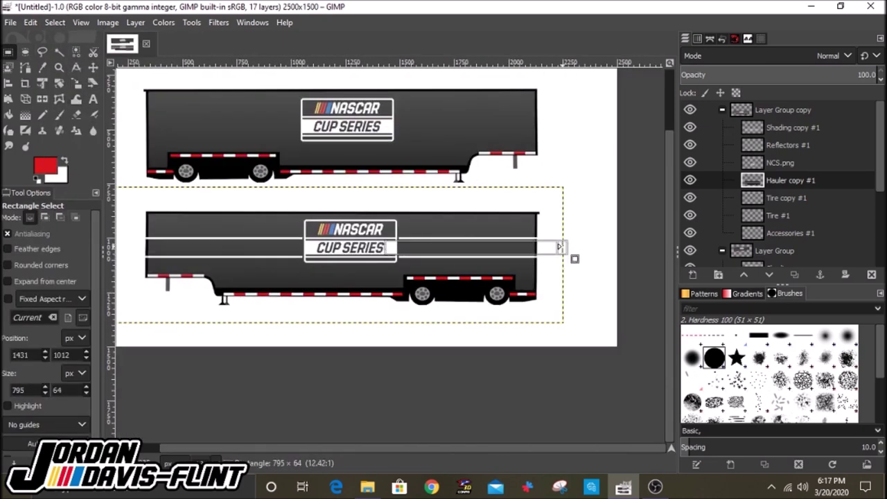
{"action": "left_click", "coordinate": [164, 22]}
{"action": "left_click", "coordinate": [181, 360]}
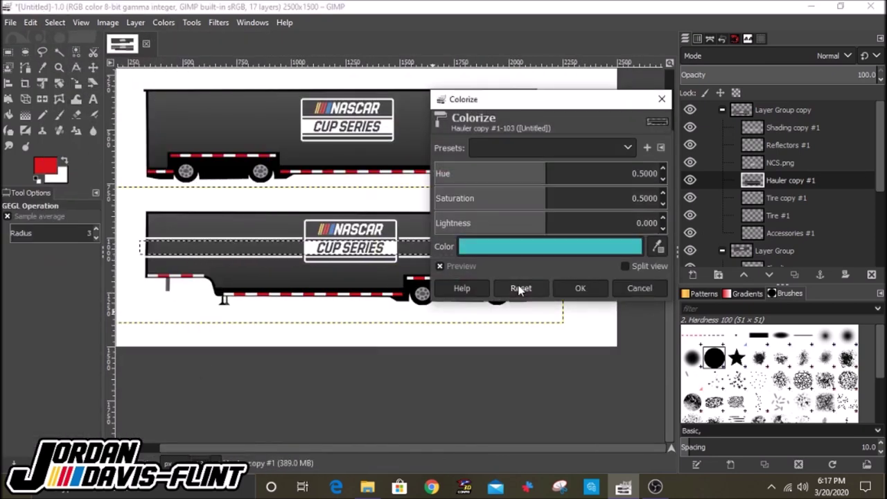
{"action": "left_click", "coordinate": [520, 290]}
{"action": "left_click", "coordinate": [580, 288]}
- Select a 1959 × 64 px band across the upper hauler, level with the logo's CUP SERIES panel, on the Hauler copy layer
{"action": "left_click", "coordinate": [722, 109]}
{"action": "left_click", "coordinate": [786, 197]}
{"action": "key", "text": "1"}
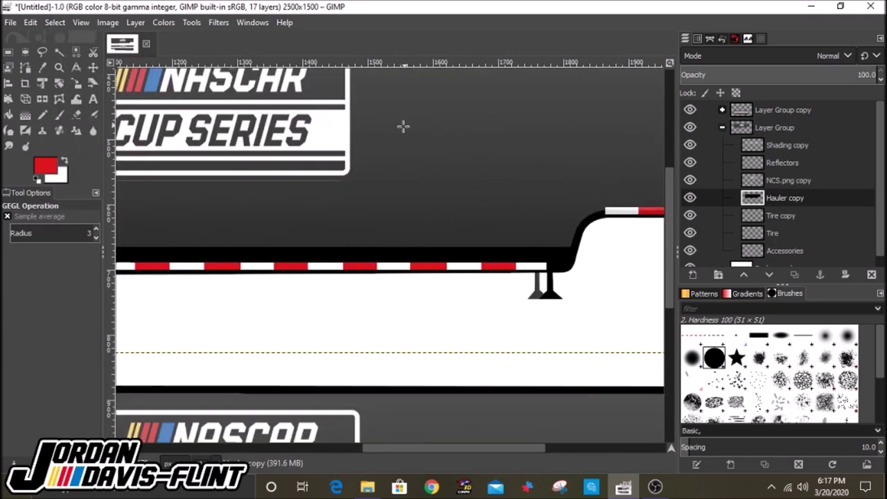
{"action": "key", "text": "2"}
{"action": "key", "text": "r"}
{"action": "left_click_drag", "start_coordinate": [328, 176], "coordinate": [330, 177]}
{"action": "scroll", "coordinate": [363, 196], "scroll_direction": "down", "scroll_amount": 2}
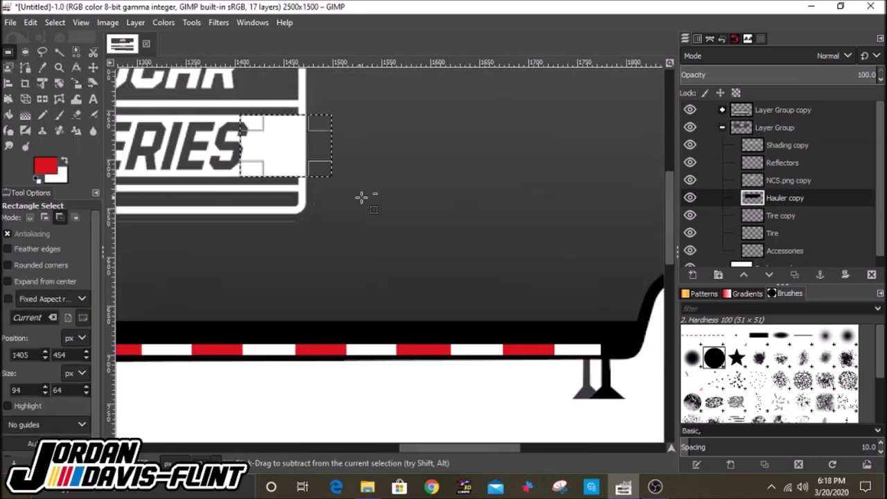
{"action": "left_click_drag", "start_coordinate": [256, 131], "coordinate": [665, 174]}
{"action": "scroll", "coordinate": [428, 240], "scroll_direction": "down", "scroll_amount": 1}
{"action": "left_click_drag", "start_coordinate": [564, 174], "coordinate": [121, 222]}
- Colorize the selected band white on the upper hauler
{"action": "right_click", "coordinate": [228, 216]}
{"action": "left_click", "coordinate": [164, 22]}
{"action": "left_click", "coordinate": [213, 366]}
{"action": "key", "text": "Escape"}
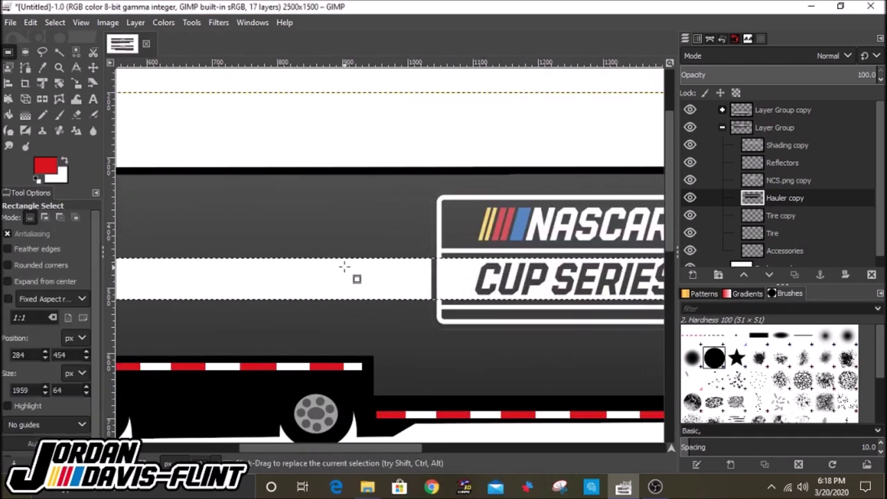
- Resize the 1959 px wide selection to the logo's upper white line on the upper hauler and colorize that stripe white
{"action": "key", "text": "4"}
{"action": "left_click_drag", "start_coordinate": [400, 354], "coordinate": [436, 160]}
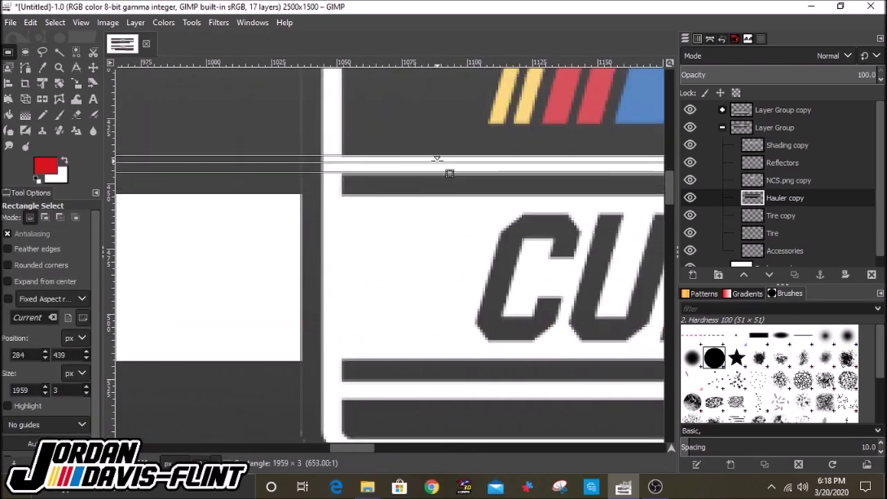
{"action": "left_click", "coordinate": [164, 22]}
{"action": "left_click", "coordinate": [222, 370]}
{"action": "left_click", "coordinate": [577, 287]}
- Shift the stripe selection down to the logo's lower white line on the upper hauler and colorize it white
{"action": "left_click_drag", "start_coordinate": [381, 176], "coordinate": [385, 391]}
{"action": "left_click", "coordinate": [164, 23]}
{"action": "left_click", "coordinate": [201, 369]}
{"action": "left_click", "coordinate": [580, 287]}
{"action": "key", "text": "shift+ctrl+j"}
{"action": "scroll", "coordinate": [373, 314], "scroll_direction": "down", "scroll_amount": 1}
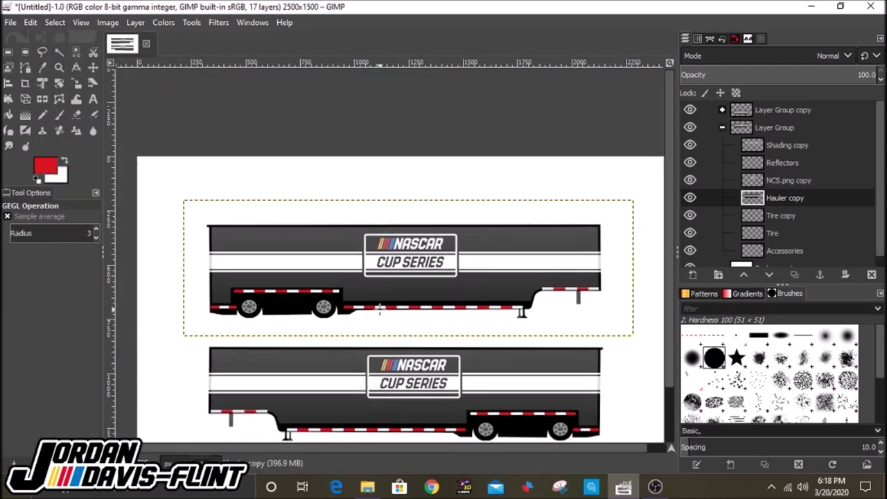
- Search the files for "coke", add the Coke logo as a layer above Hauler copy and colorize it black
{"action": "left_click", "coordinate": [367, 487]}
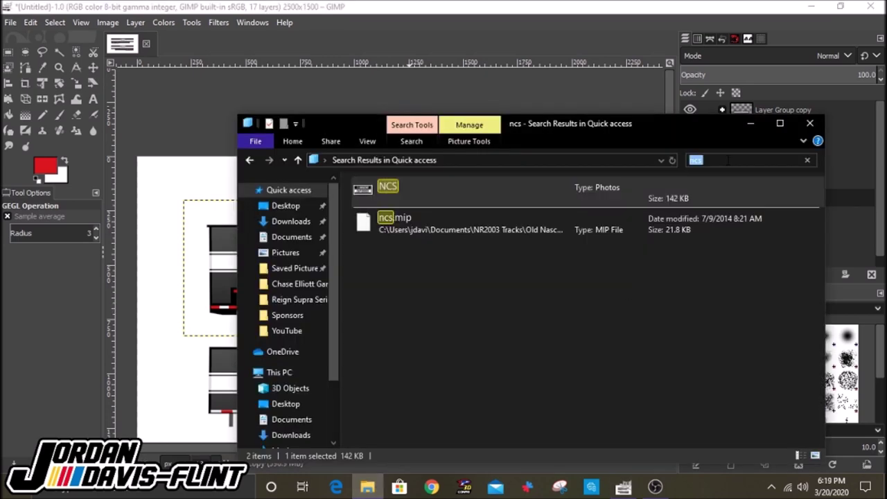
{"action": "type", "text": "coke"}
{"action": "left_click_drag", "start_coordinate": [388, 352], "coordinate": [416, 291]}
{"action": "left_click", "coordinate": [163, 22]}
{"action": "left_click", "coordinate": [185, 371]}
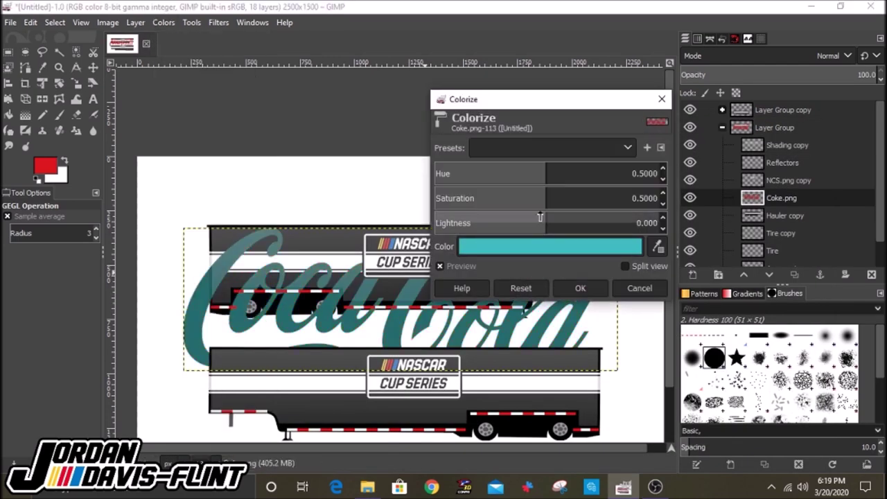
{"action": "left_click", "coordinate": [576, 287]}
- Scale the Coca-Cola logo to fit the upper hauler's white band, just left of the NASCAR Cup Series logo
{"action": "left_click", "coordinate": [76, 82]}
{"action": "left_click_drag", "start_coordinate": [616, 370], "coordinate": [353, 286]}
{"action": "scroll", "coordinate": [340, 279], "scroll_direction": "up", "scroll_amount": 3, "text": "ctrl"}
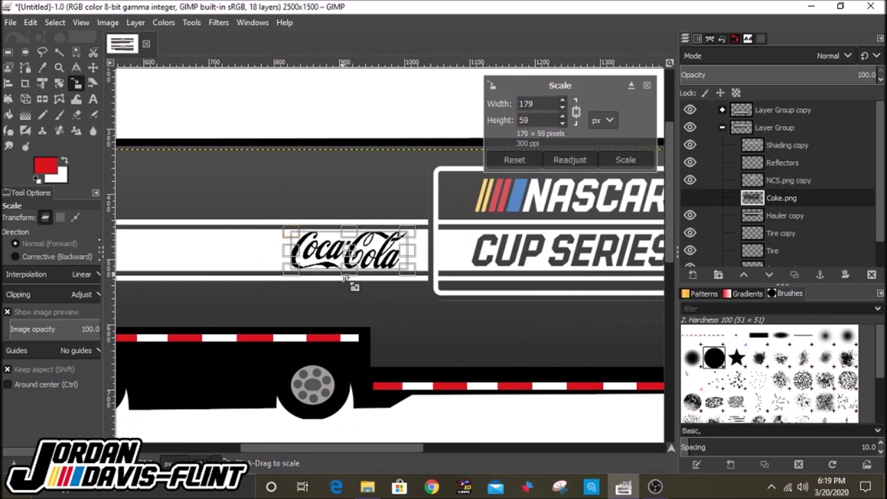
{"action": "left_click", "coordinate": [625, 159]}
{"action": "scroll", "coordinate": [501, 284], "scroll_direction": "down", "scroll_amount": 2, "text": "ctrl"}
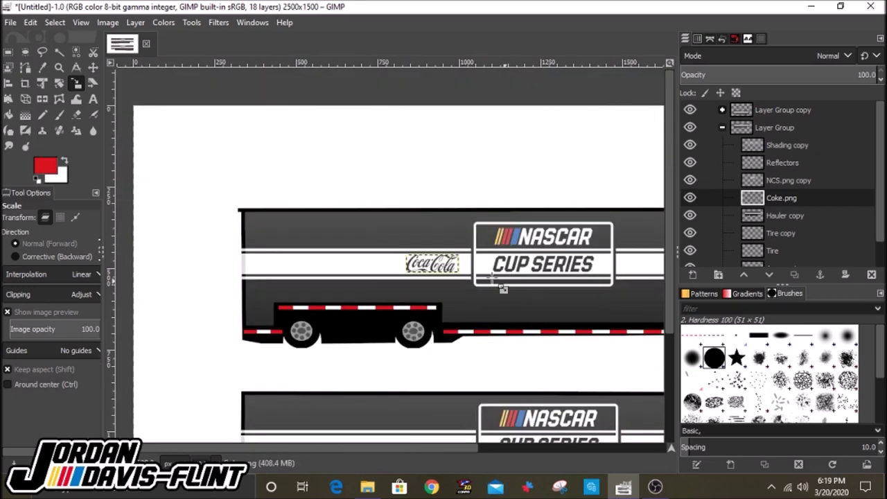
- Duplicate the Coke layer into Layer Group copy and place it left of the Cup Series logo on the lower hauler
{"action": "key", "text": "m"}
{"action": "left_click_drag", "start_coordinate": [776, 117], "coordinate": [776, 117]}
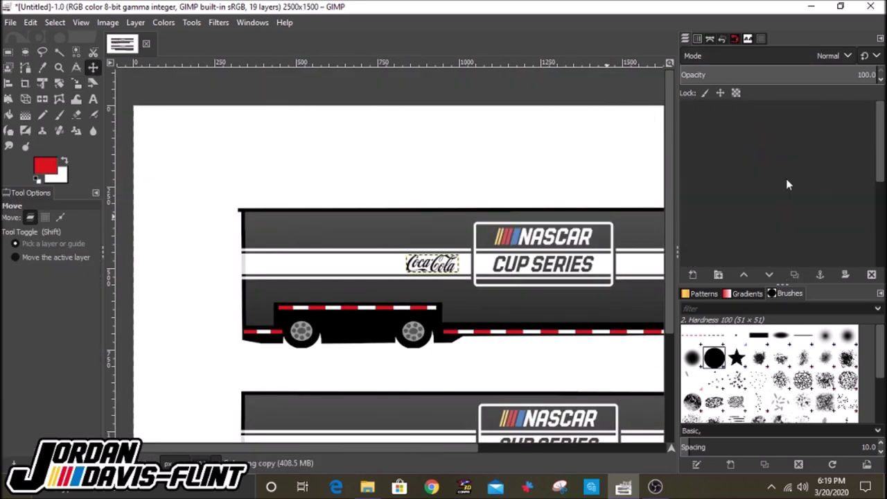
{"action": "scroll", "coordinate": [454, 361], "scroll_direction": "down", "scroll_amount": 3}
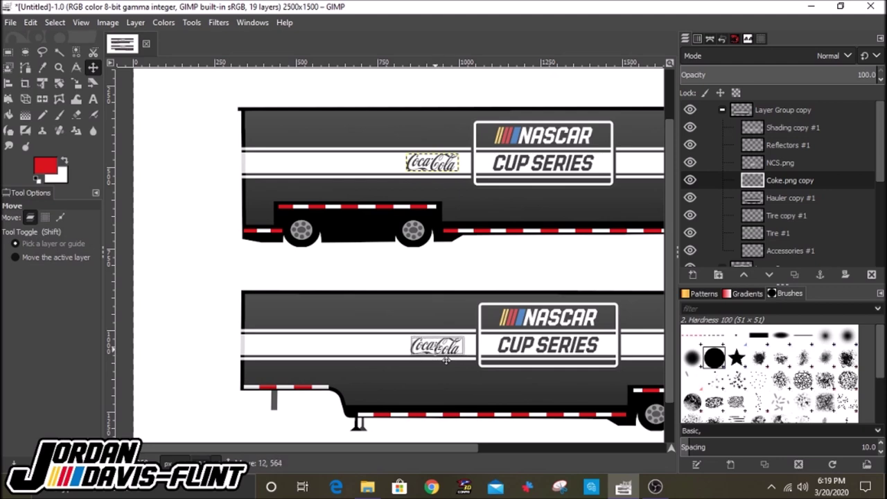
{"action": "left_click", "coordinate": [449, 381]}
- Search the files for "busch" and add the Busch Beer logo as a layer in the lower hauler's group
{"action": "left_click", "coordinate": [367, 488]}
{"action": "type", "text": "busch"}
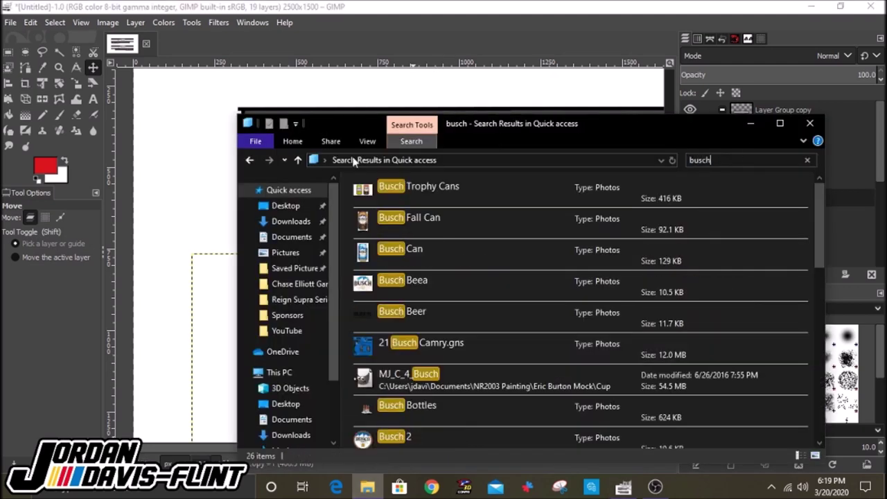
{"action": "left_click_drag", "start_coordinate": [212, 305], "coordinate": [213, 305]}
- Scale the Busch Beer logo to fit the lower hauler's white band, left of the Coca-Cola logo
{"action": "key", "text": "shift+s"}
{"action": "left_click", "coordinate": [416, 266]}
{"action": "left_click_drag", "start_coordinate": [415, 266], "coordinate": [327, 332]}
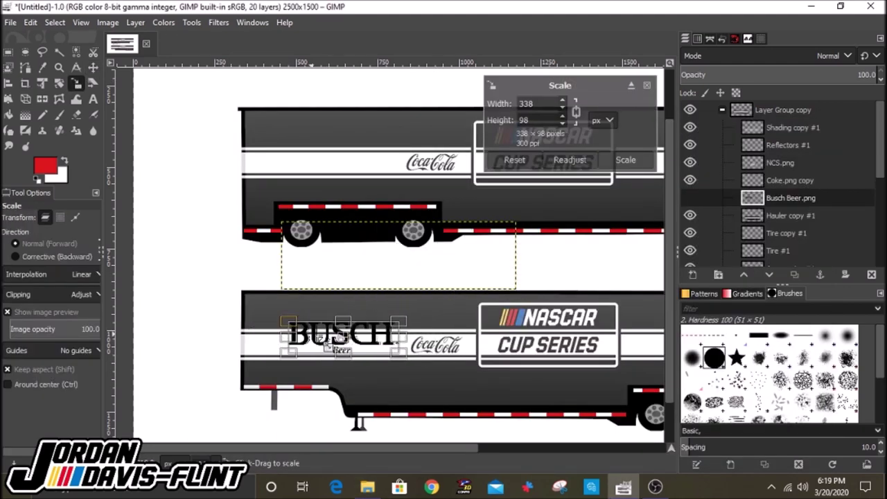
{"action": "key", "text": "Return"}
{"action": "key", "text": "plus"}
{"action": "key", "text": "plus"}
- Duplicate the Busch Beer layer into Layer Group and position the copy left of Coca-Cola on the upper hauler
{"action": "key", "text": "m"}
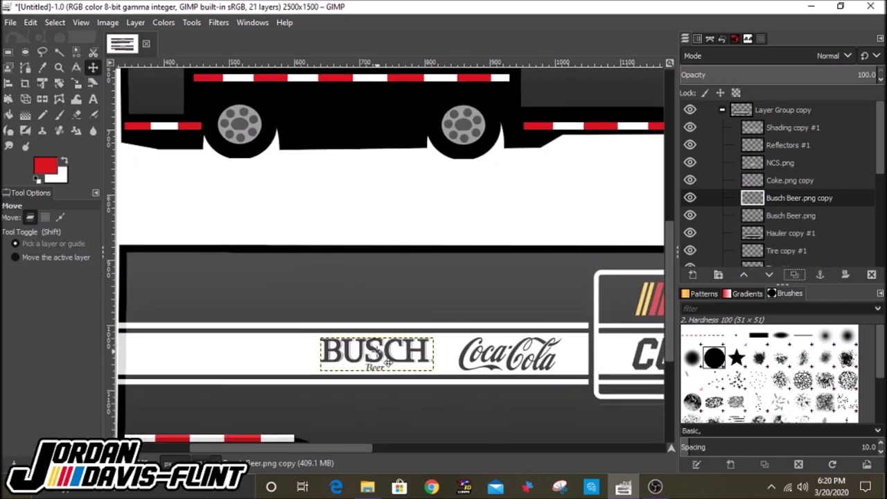
{"action": "left_click_drag", "start_coordinate": [797, 198], "coordinate": [782, 213]}
{"action": "key", "text": "shift+s"}
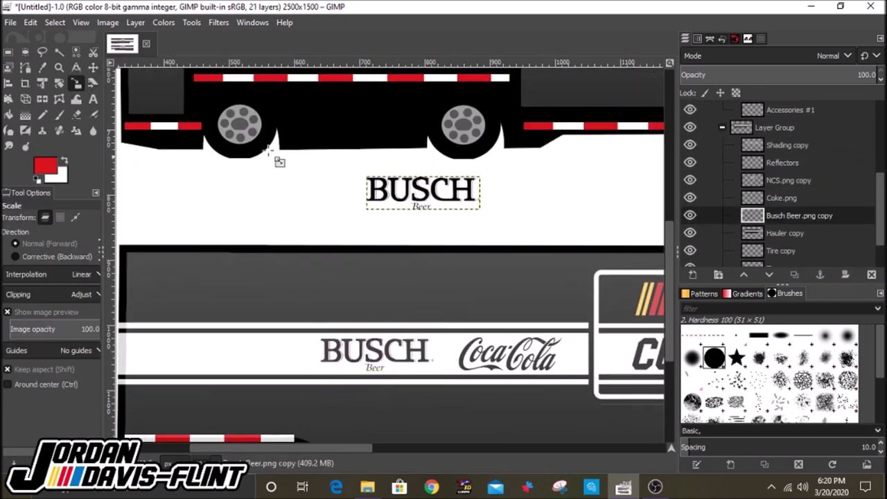
{"action": "key", "text": "m"}
{"action": "left_click_drag", "start_coordinate": [416, 192], "coordinate": [355, 178]}
{"action": "key", "text": "shift+ctrl+j"}
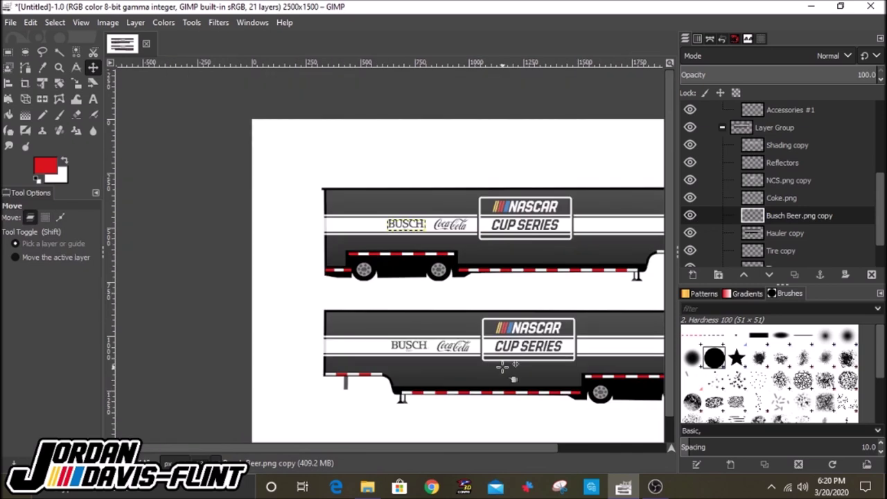
- Add the Geico logo as a layer in the upper hauler's group and colorize it black
{"action": "key", "text": "Page_Down"}
{"action": "key", "text": "alt+Tab"}
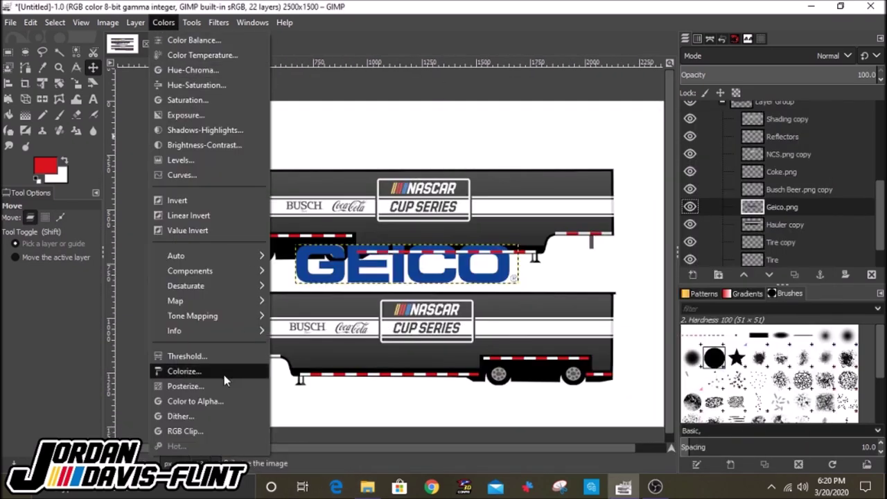
{"action": "left_click", "coordinate": [224, 372]}
{"action": "left_click", "coordinate": [580, 287]}
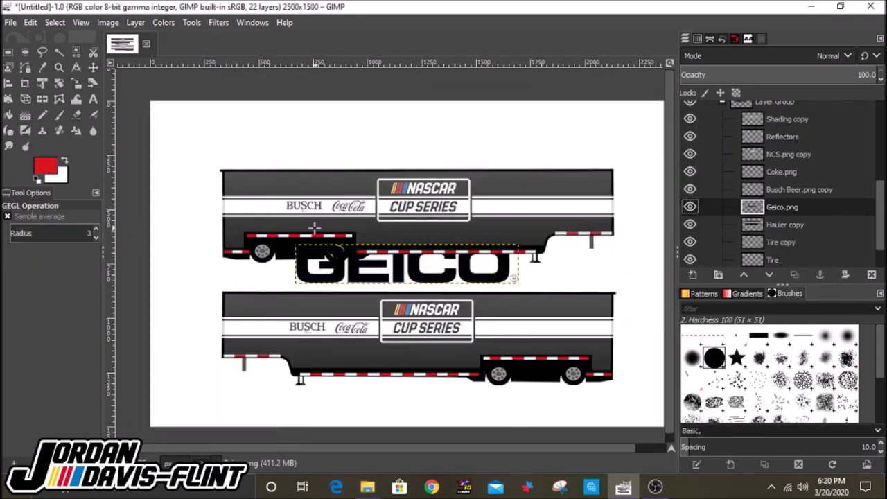
- Scale the Geico logo down to fit the upper hauler's white band, right of the NASCAR Cup Series logo
{"action": "key", "text": "shift+s"}
{"action": "left_click", "coordinate": [503, 261]}
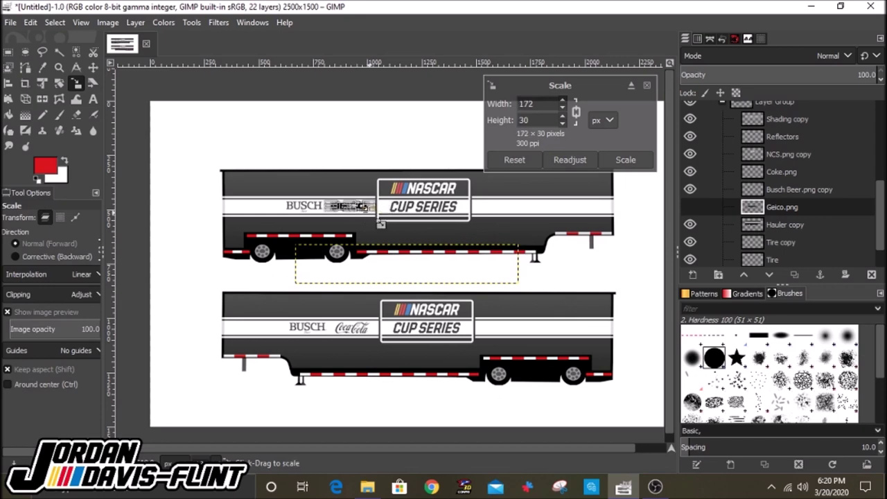
{"action": "scroll", "coordinate": [381, 224], "scroll_direction": "up", "scroll_amount": 3}
{"action": "left_click_drag", "start_coordinate": [599, 216], "coordinate": [156, 418]}
{"action": "left_click_drag", "start_coordinate": [370, 350], "coordinate": [380, 354]}
{"action": "key", "text": "Return"}
{"action": "scroll", "coordinate": [418, 341], "scroll_direction": "down", "scroll_amount": 2}
- Align the Geico logo in the upper band and place a duplicate from Layer Group copy on the lower hauler
{"action": "key", "text": "m"}
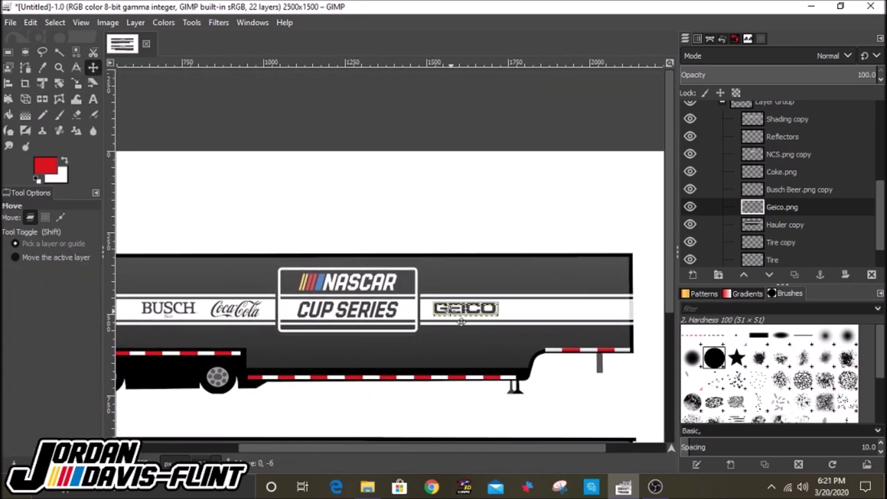
{"action": "left_click_drag", "start_coordinate": [782, 182], "coordinate": [783, 135]}
{"action": "scroll", "coordinate": [454, 347], "scroll_direction": "down", "scroll_amount": 3}
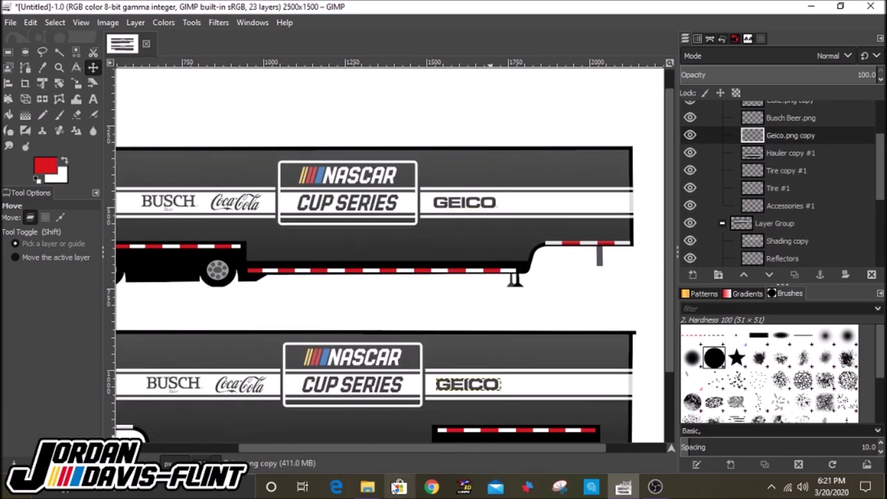
- Search the files for "xfinity" and add the xfinity logo to the image as a layer
{"action": "key", "text": "alt+Tab"}
{"action": "key", "text": "ctrl+e"}
{"action": "type", "text": "xfin"}
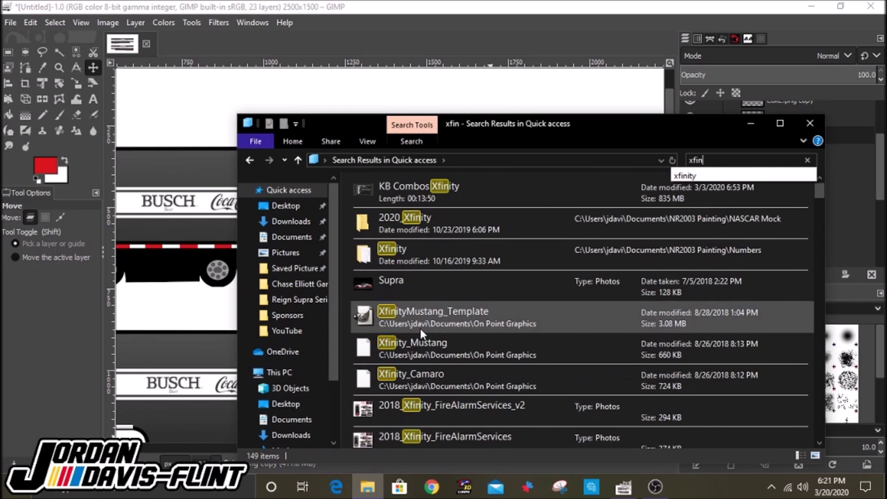
{"action": "type", "text": "ity"}
{"action": "left_click_drag", "start_coordinate": [421, 260], "coordinate": [174, 291]}
- Colorize the xfinity logo black and move its layer into Layer Group, above Hauler copy
{"action": "left_click", "coordinate": [163, 23]}
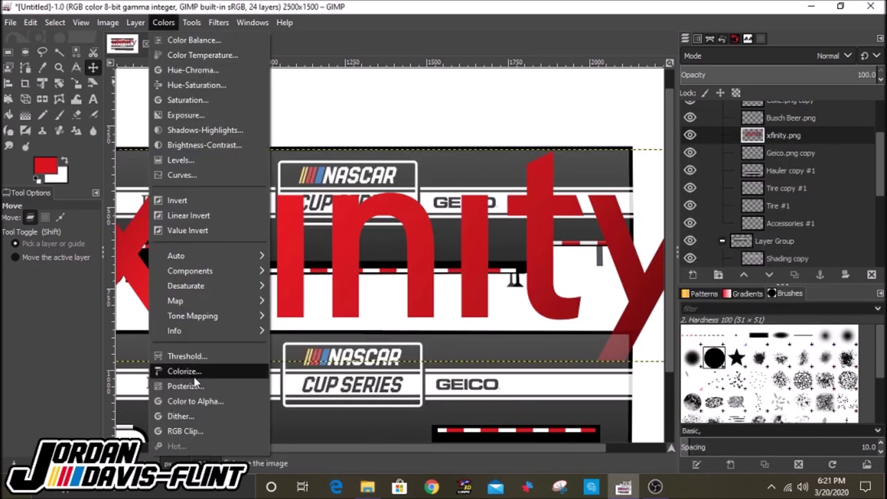
{"action": "left_click", "coordinate": [184, 371]}
{"action": "left_click", "coordinate": [580, 287]}
{"action": "left_click_drag", "start_coordinate": [777, 137], "coordinate": [783, 223]}
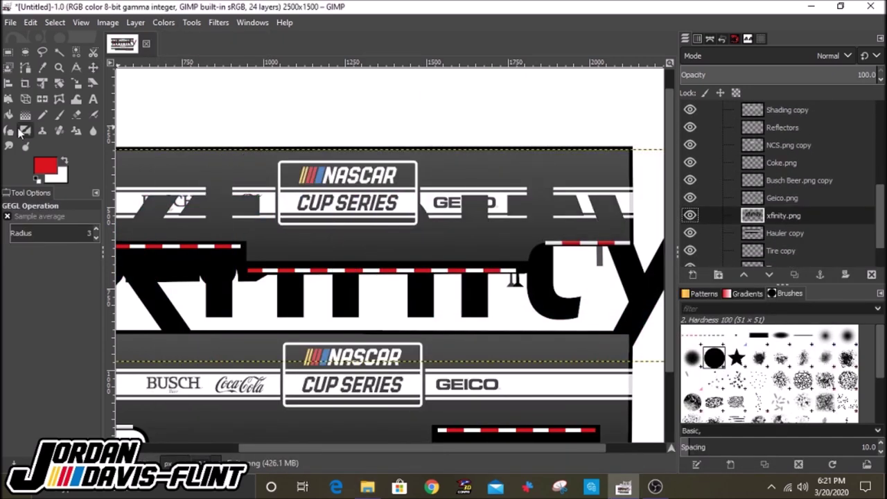
{"action": "key", "text": "shift+r"}
{"action": "left_click_drag", "start_coordinate": [388, 298], "coordinate": [344, 262]}
{"action": "key", "text": "Escape"}
- Scale the xfinity logo to fit the upper hauler's white band and position it right of the Geico logo
{"action": "key", "text": "shift+s"}
{"action": "left_click_drag", "start_coordinate": [526, 360], "coordinate": [454, 244]}
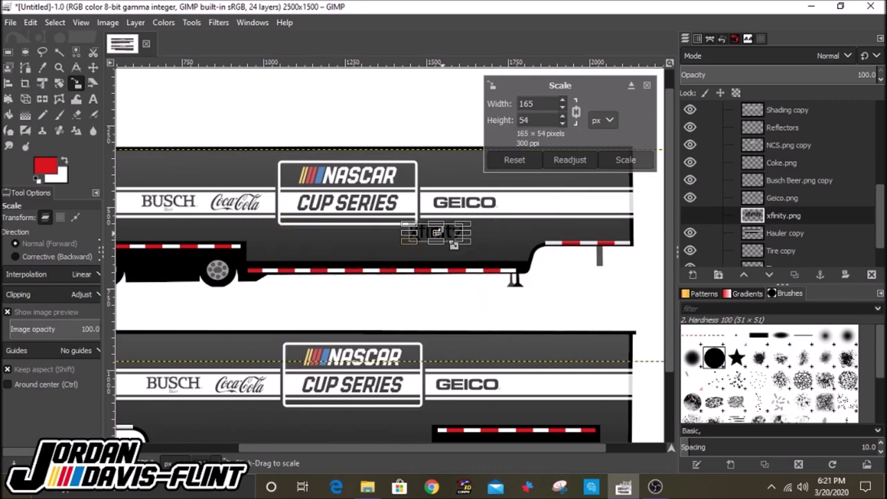
{"action": "left_click", "coordinate": [625, 160]}
{"action": "key", "text": "m"}
{"action": "scroll", "coordinate": [527, 182], "scroll_direction": "up", "scroll_amount": 2}
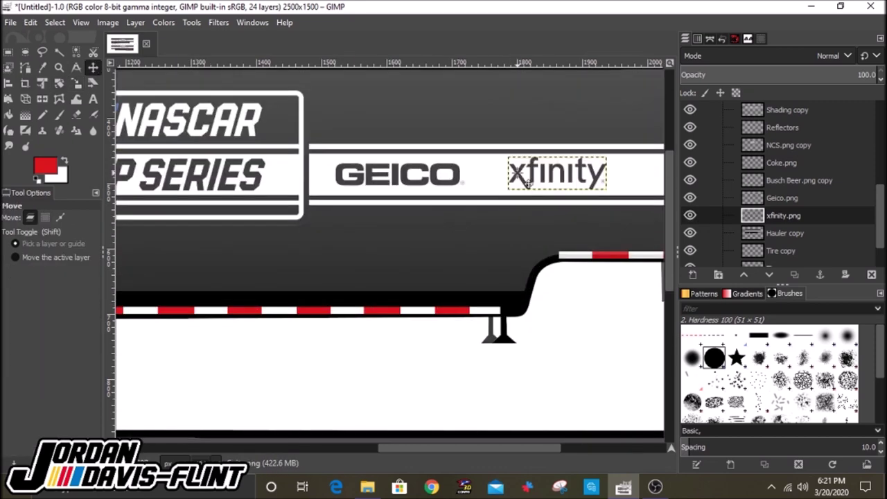
- Duplicate the xfinity layer into Layer Group copy and place it right of Geico on the lower hauler
{"action": "left_click", "coordinate": [794, 275]}
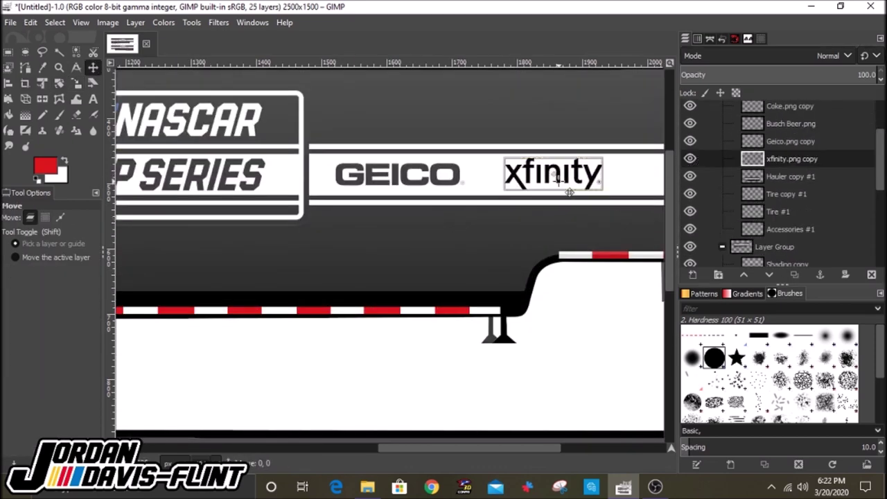
{"action": "left_click_drag", "start_coordinate": [570, 174], "coordinate": [554, 318]}
{"action": "key", "text": "shift+ctrl+j"}
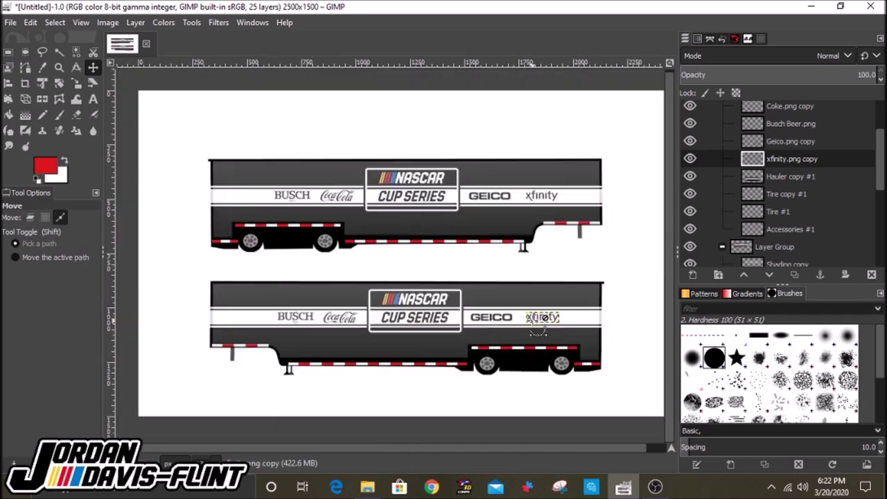
- Collapse both hauler layer groups and select the Background layer
{"action": "scroll", "coordinate": [756, 196], "scroll_direction": "down", "scroll_amount": 3}
{"action": "left_click", "coordinate": [723, 178]}
{"action": "left_click", "coordinate": [742, 143]}
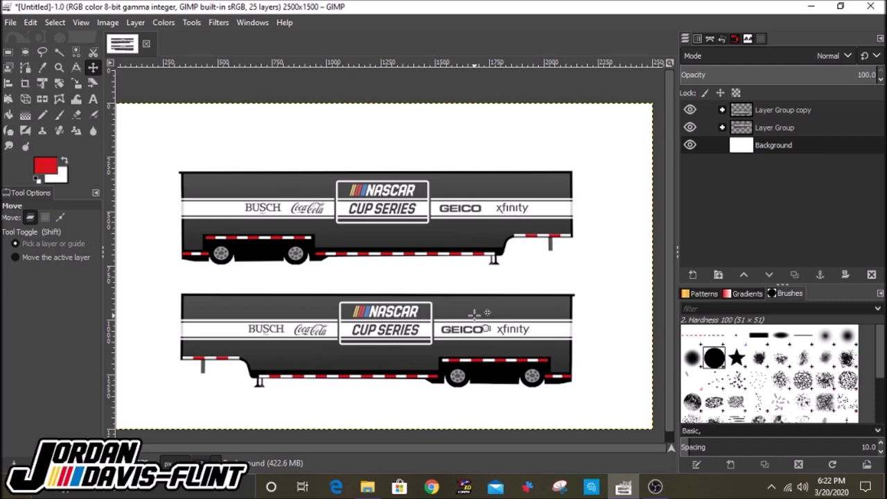
- Start saving the image, and in File Explorer create a folder named Templates inside the YouTube folder and open it
{"action": "key", "text": "ctrl+s"}
{"action": "scroll", "coordinate": [152, 231], "scroll_direction": "down", "scroll_amount": 5}
{"action": "left_click", "coordinate": [367, 487]}
{"action": "left_click", "coordinate": [298, 330]}
{"action": "right_click", "coordinate": [348, 328]}
{"action": "left_click", "coordinate": [507, 302]}
{"action": "type", "text": "Temp"}
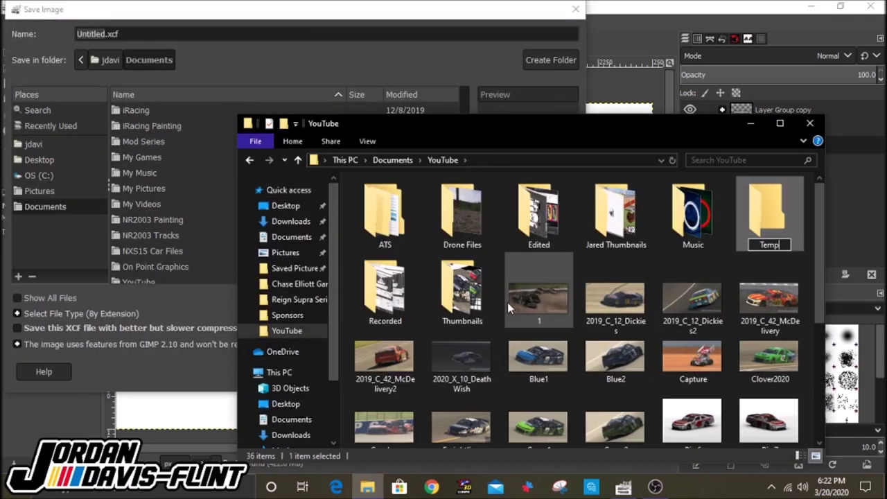
{"action": "type", "text": "lates"}
{"action": "key", "text": "Return"}
{"action": "double_click", "coordinate": [382, 284]}
{"action": "right_click", "coordinate": [416, 293]}
- Save the image as Hauler_Template in the YouTube folder's Templates subfolder
{"action": "left_click", "coordinate": [223, 187]}
{"action": "scroll", "coordinate": [154, 147], "scroll_direction": "down", "scroll_amount": 5}
{"action": "scroll", "coordinate": [153, 159], "scroll_direction": "up", "scroll_amount": 10}
{"action": "scroll", "coordinate": [149, 208], "scroll_direction": "down", "scroll_amount": 10}
{"action": "double_click", "coordinate": [139, 166]}
{"action": "double_click", "coordinate": [149, 198]}
{"action": "type", "text": "Hauler_Template"}
{"action": "key", "text": "Return"}
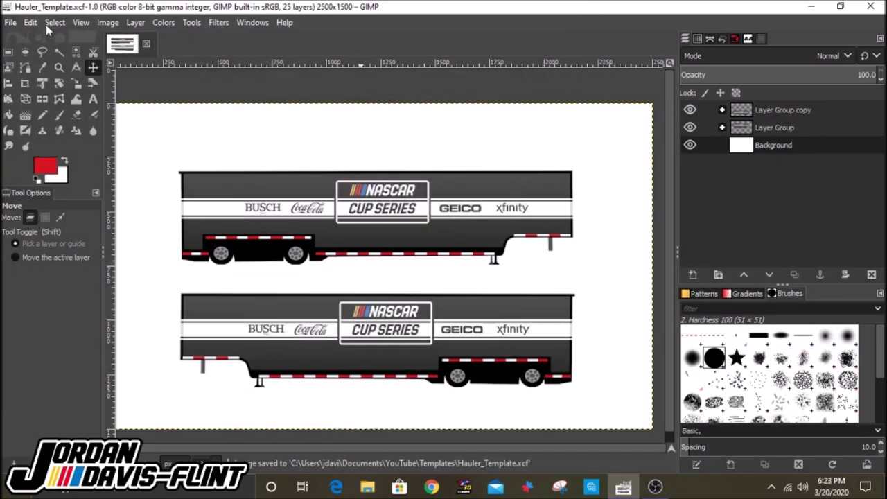